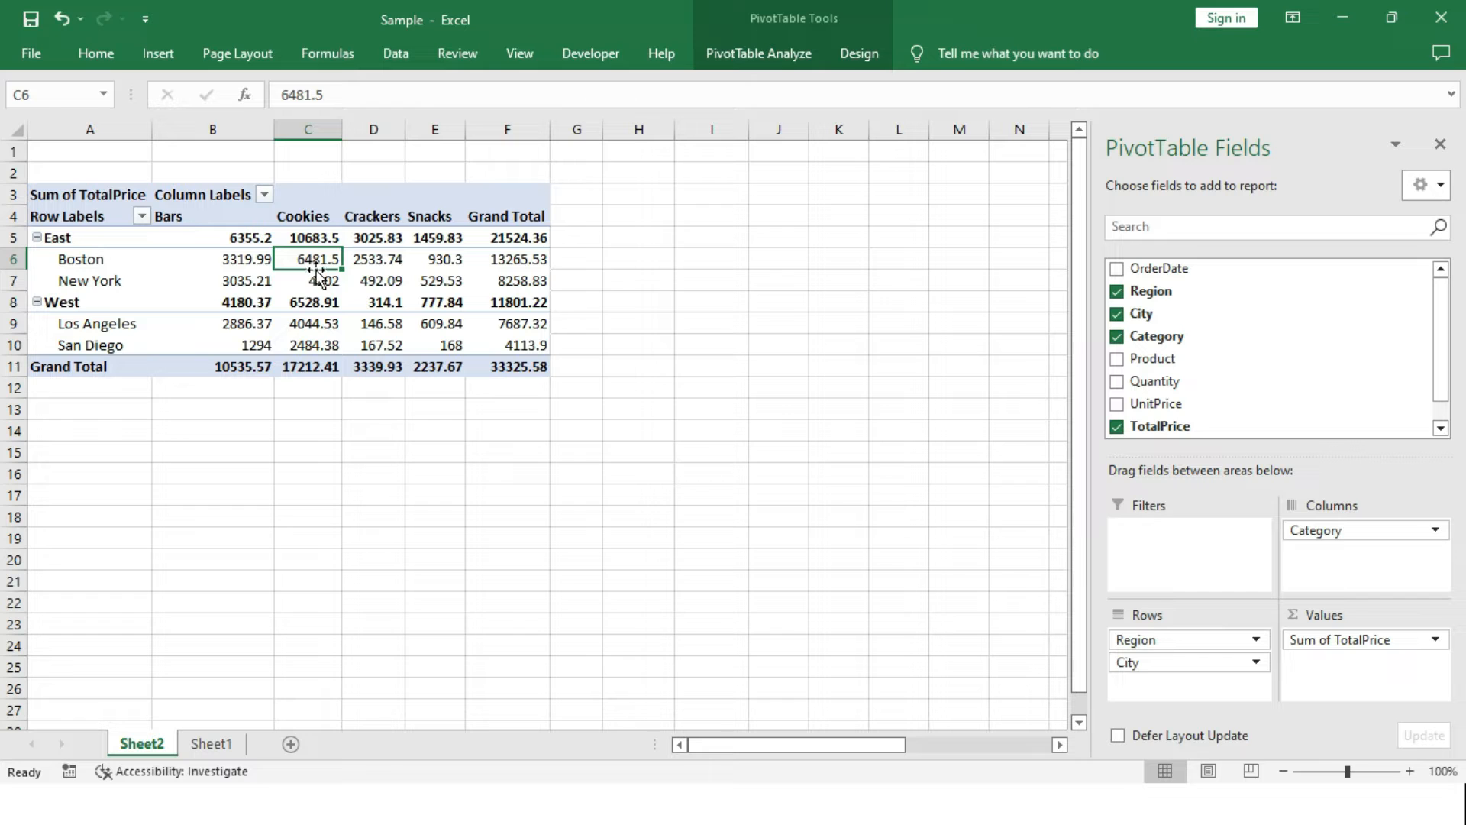
# Delete Sheet2, which holds the existing pivot table.
pyautogui.rightClick(145, 745)
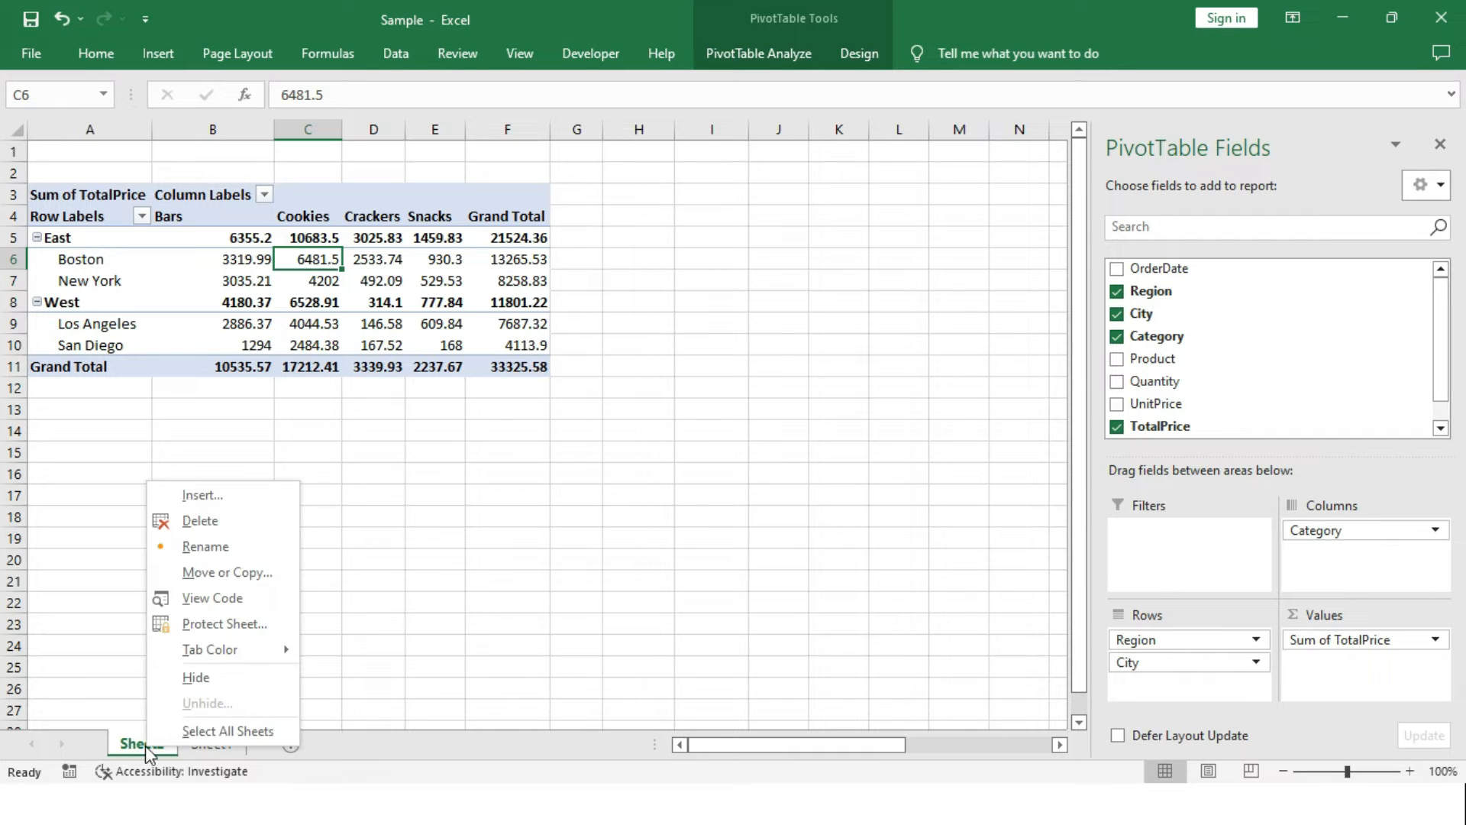
pyautogui.click(245, 521)
pyautogui.click(712, 464)
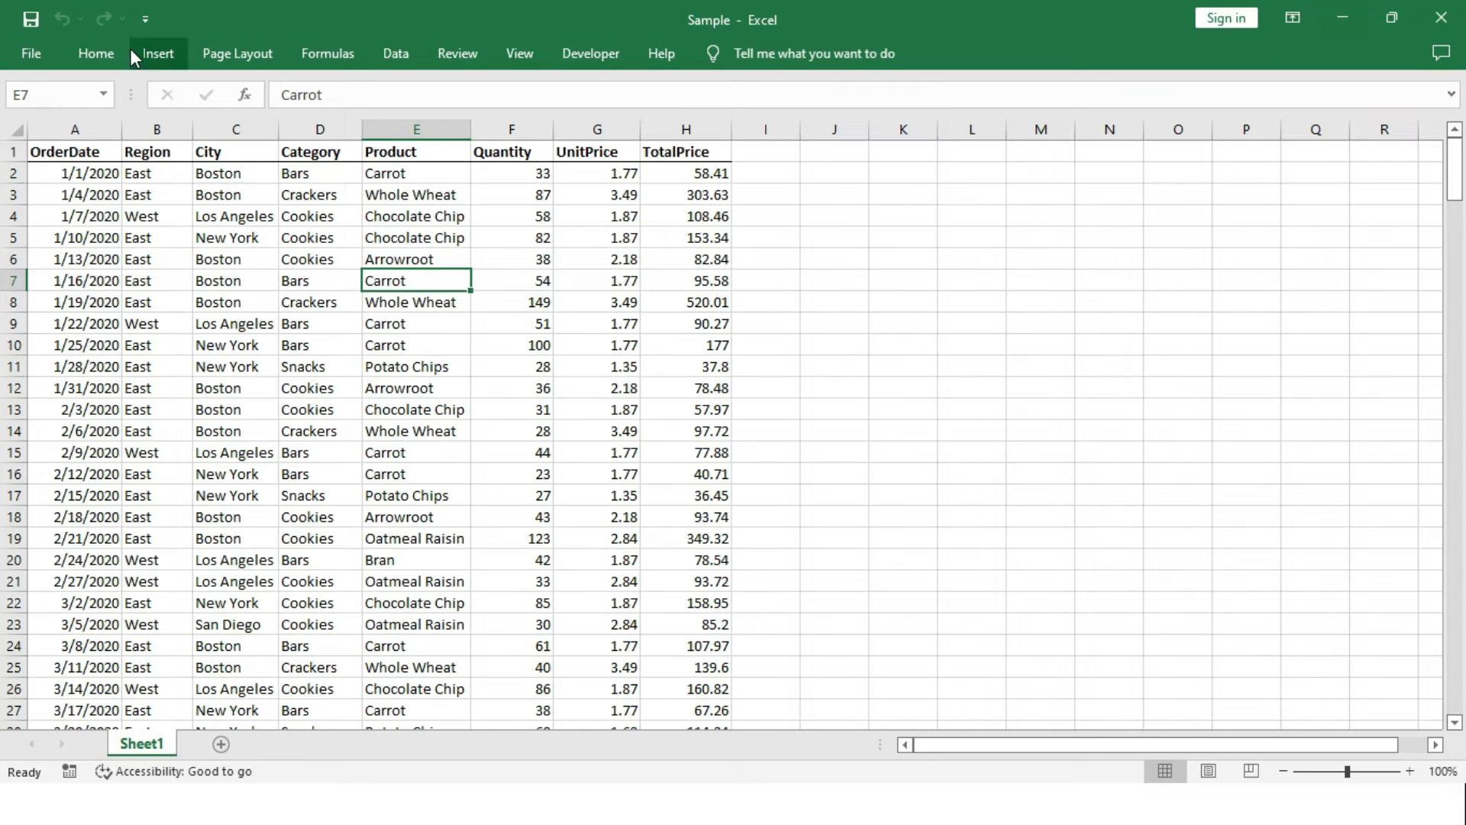
# Insert a PivotTable from the range Sheet1!$A$1:$H$245 on a new worksheet.
pyautogui.click(158, 54)
pyautogui.click(34, 112)
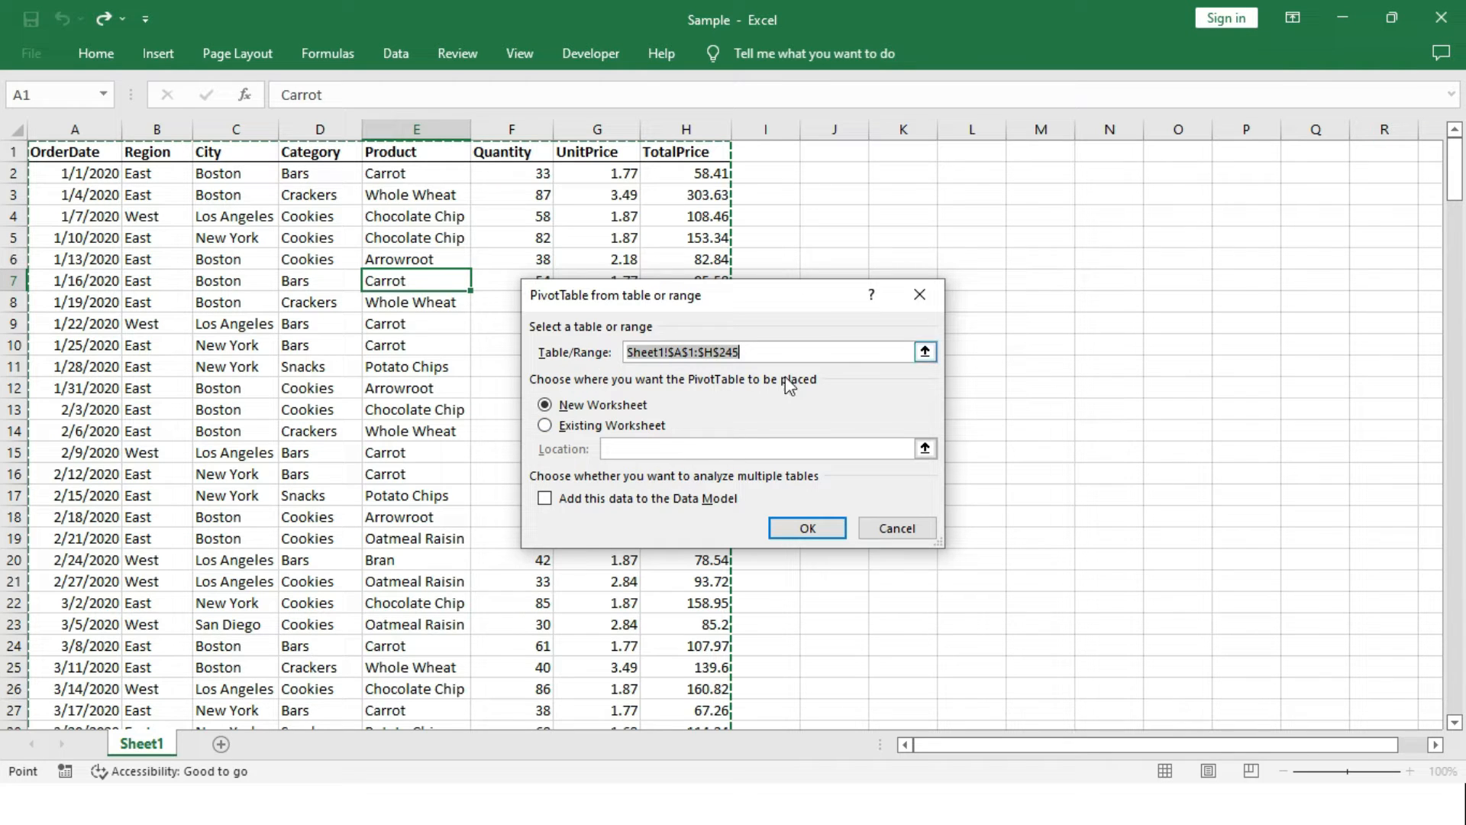
pyautogui.click(633, 432)
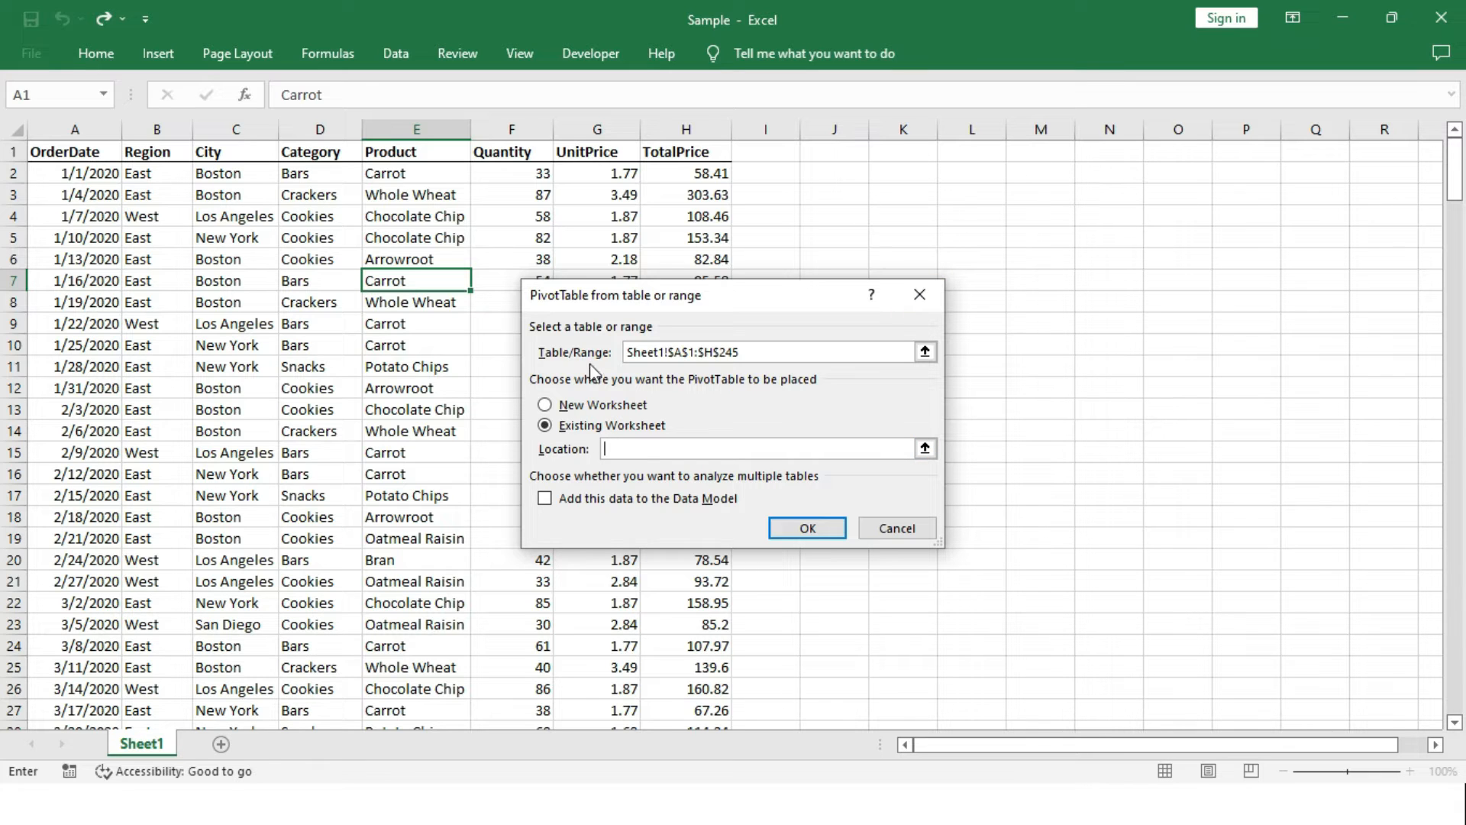
pyautogui.click(573, 411)
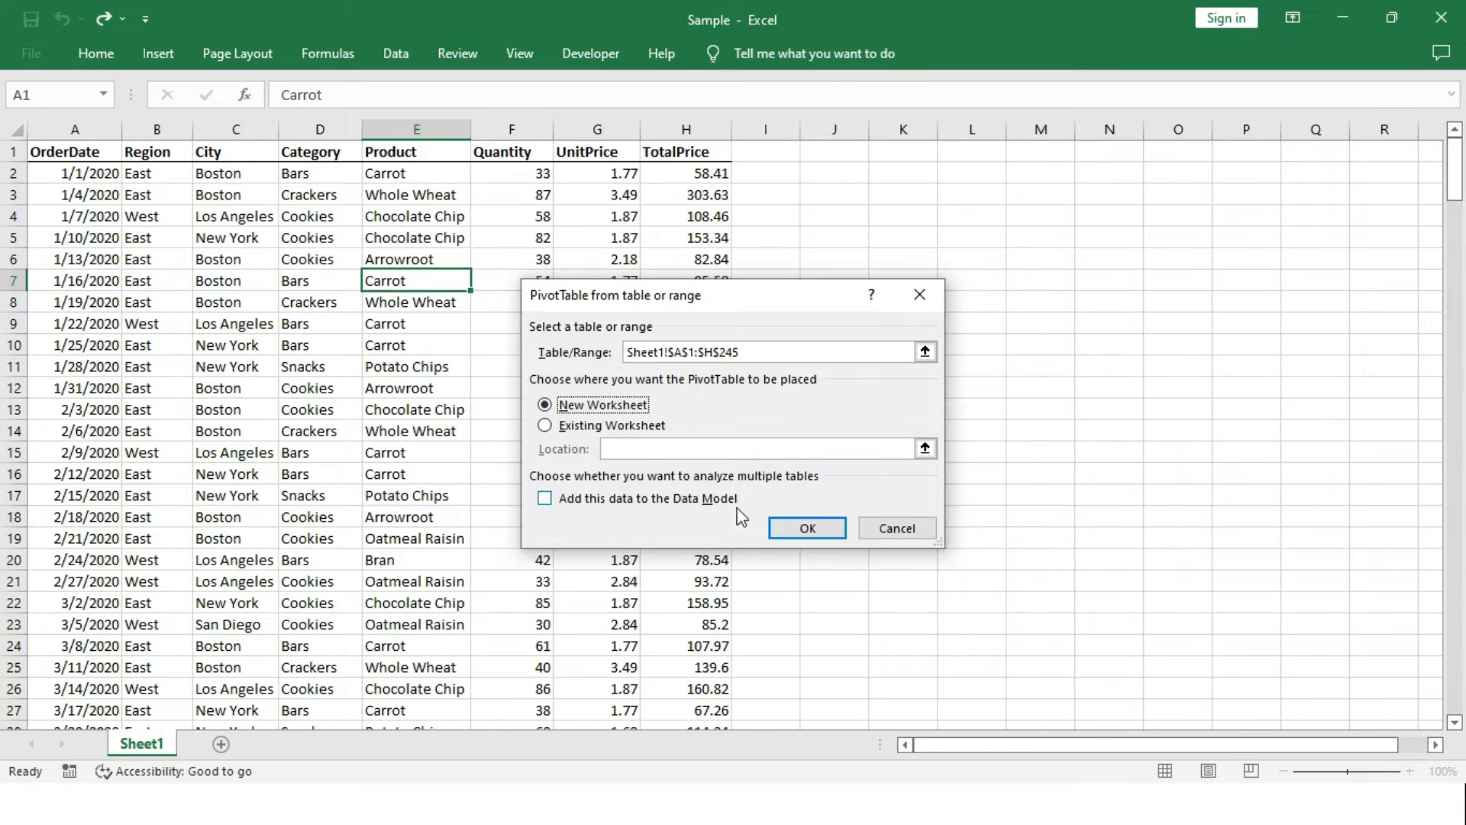
pyautogui.click(801, 529)
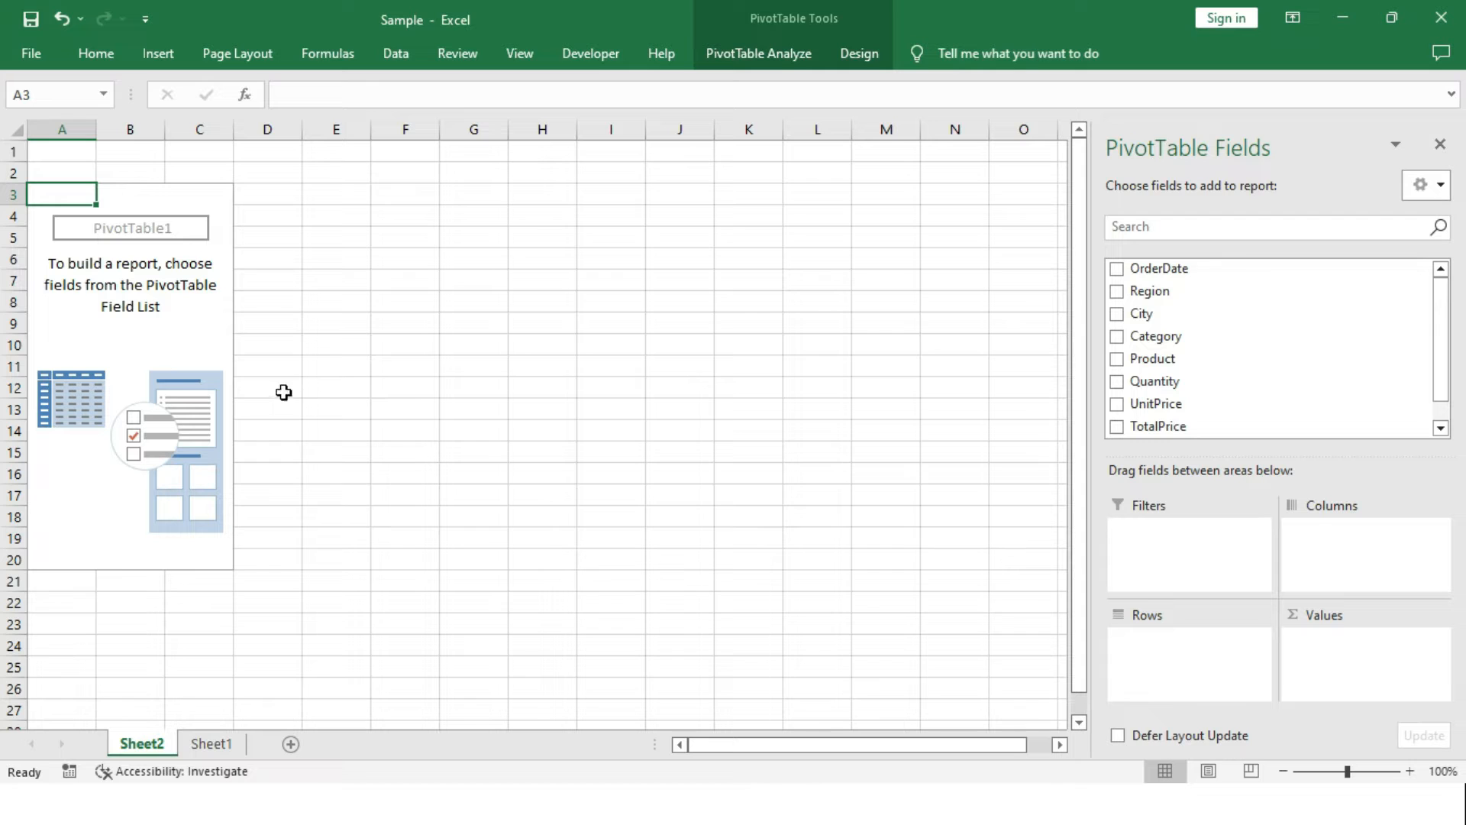
# Rename the new pivot table worksheet as "Pivot sheet".
pyautogui.doubleClick(143, 742)
pyautogui.write('Pivot sheet')
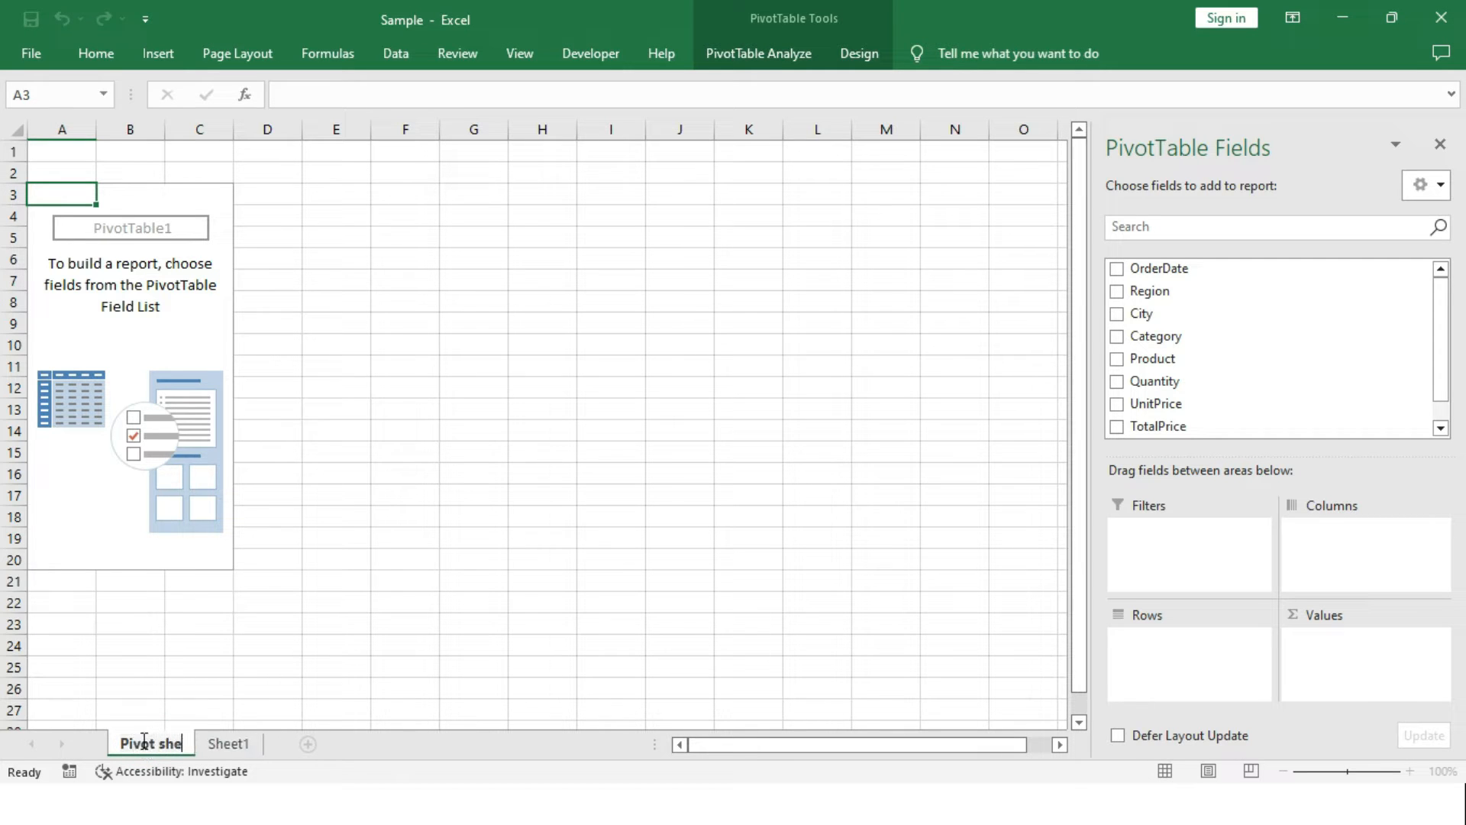
pyautogui.click(179, 280)
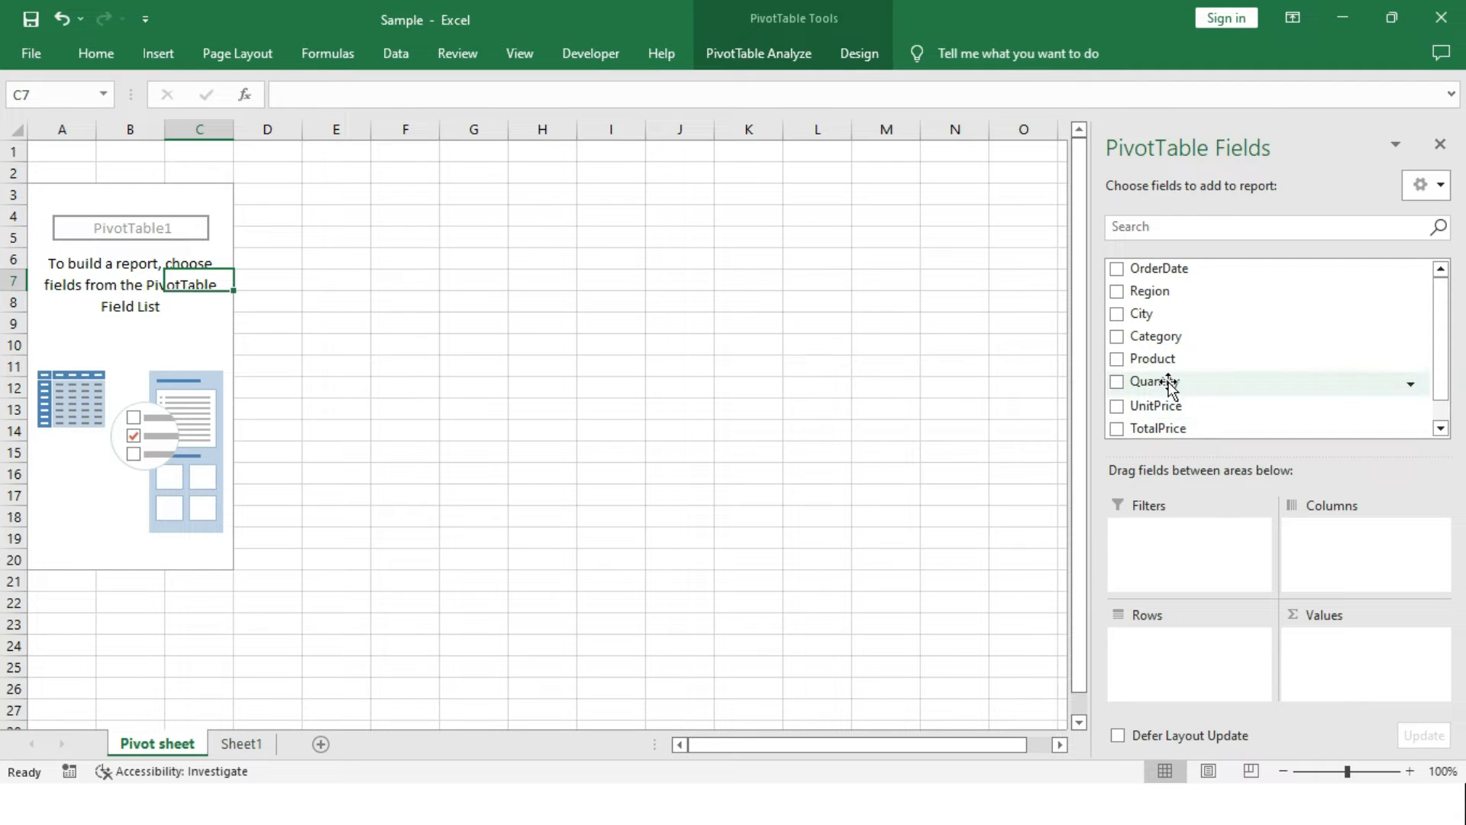
# Lay out the pivot table with Region and City as rows, Category as columns and the sum of TotalPrice as values.
pyautogui.moveTo(1137, 301); pyautogui.dragTo(1186, 695)
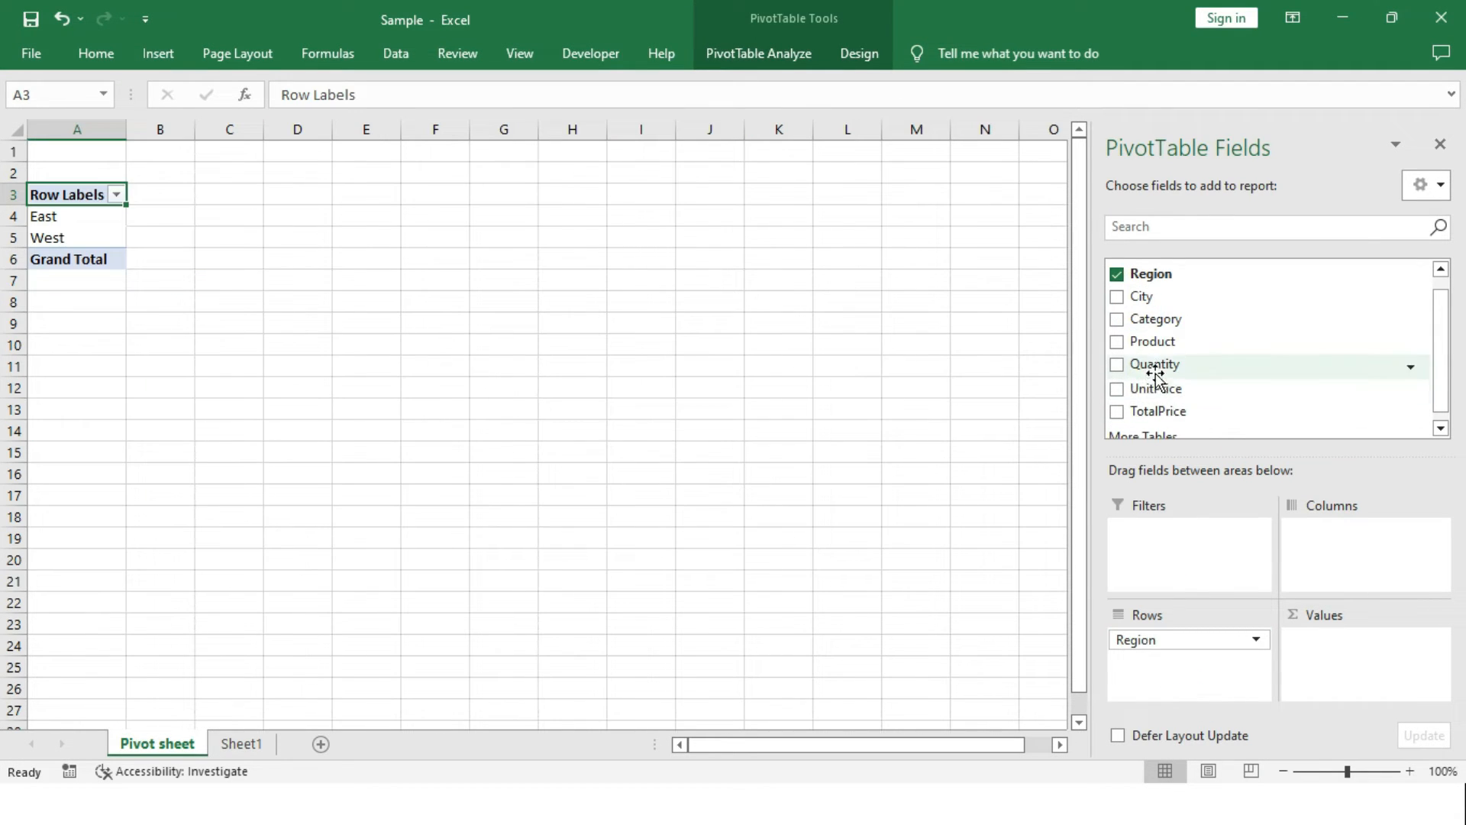
pyautogui.moveTo(1157, 409); pyautogui.dragTo(1353, 666)
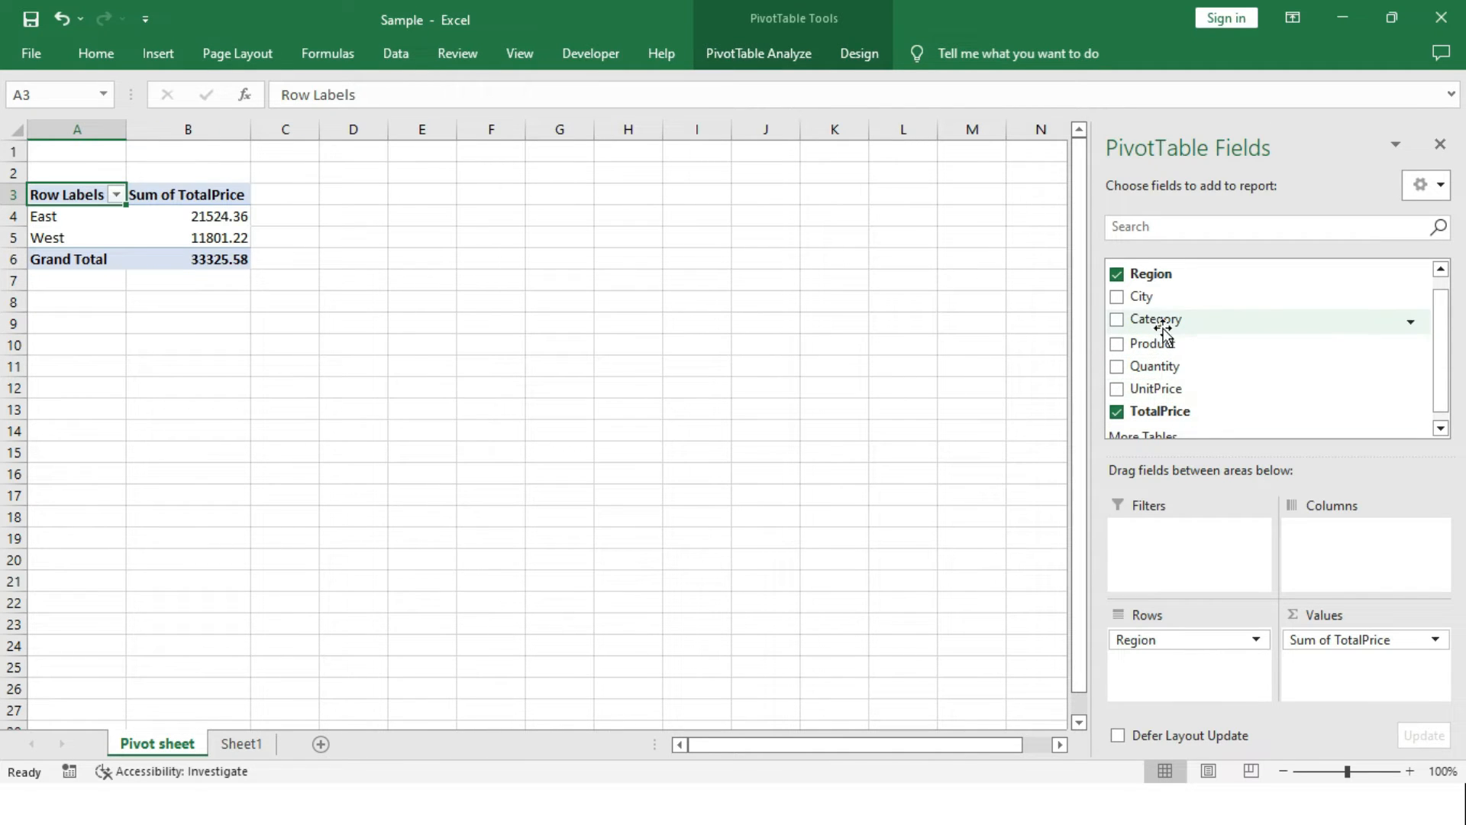
pyautogui.moveTo(1164, 319); pyautogui.dragTo(1315, 567)
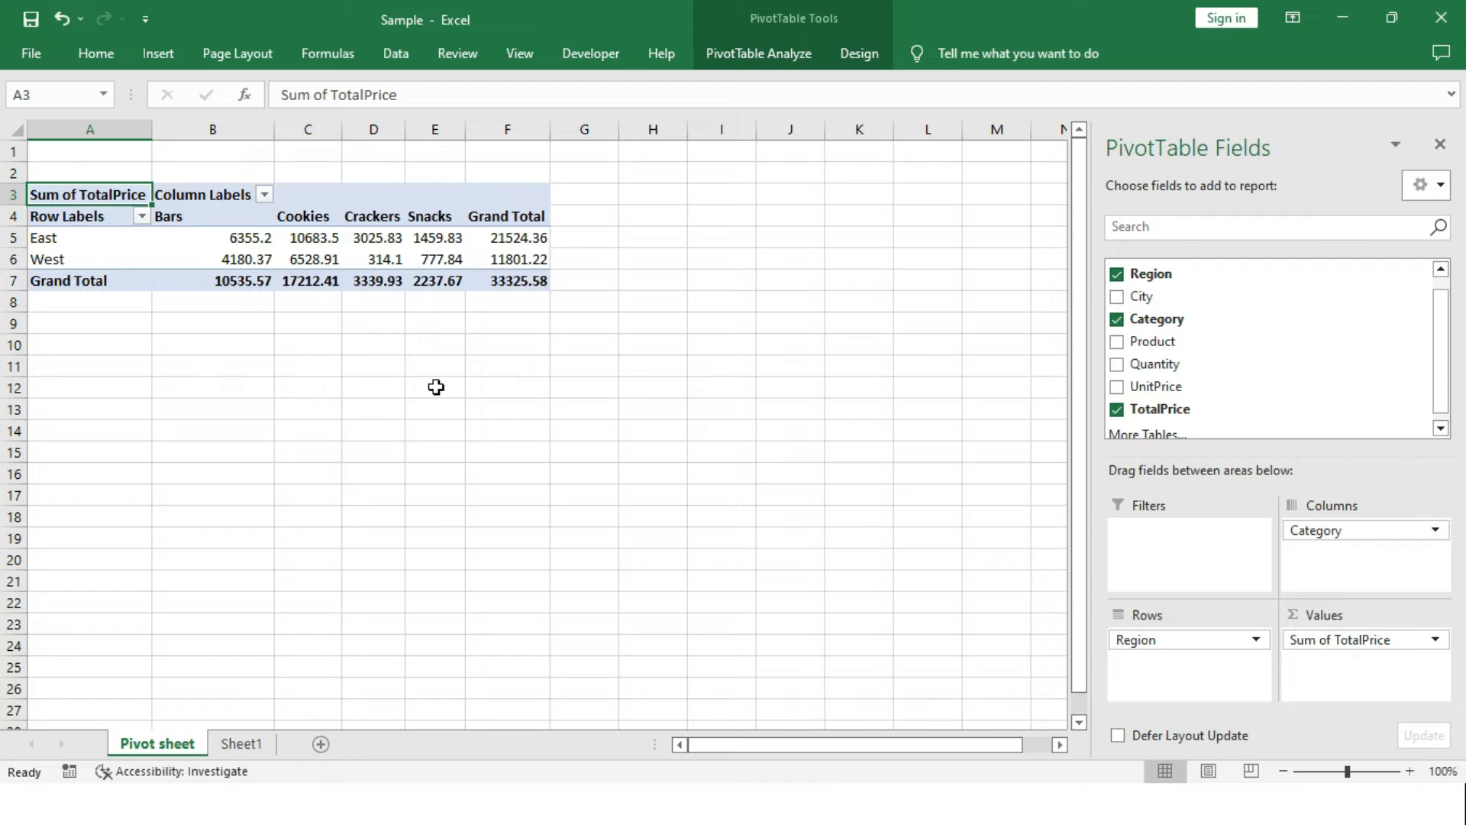
pyautogui.moveTo(1161, 305); pyautogui.dragTo(1217, 669)
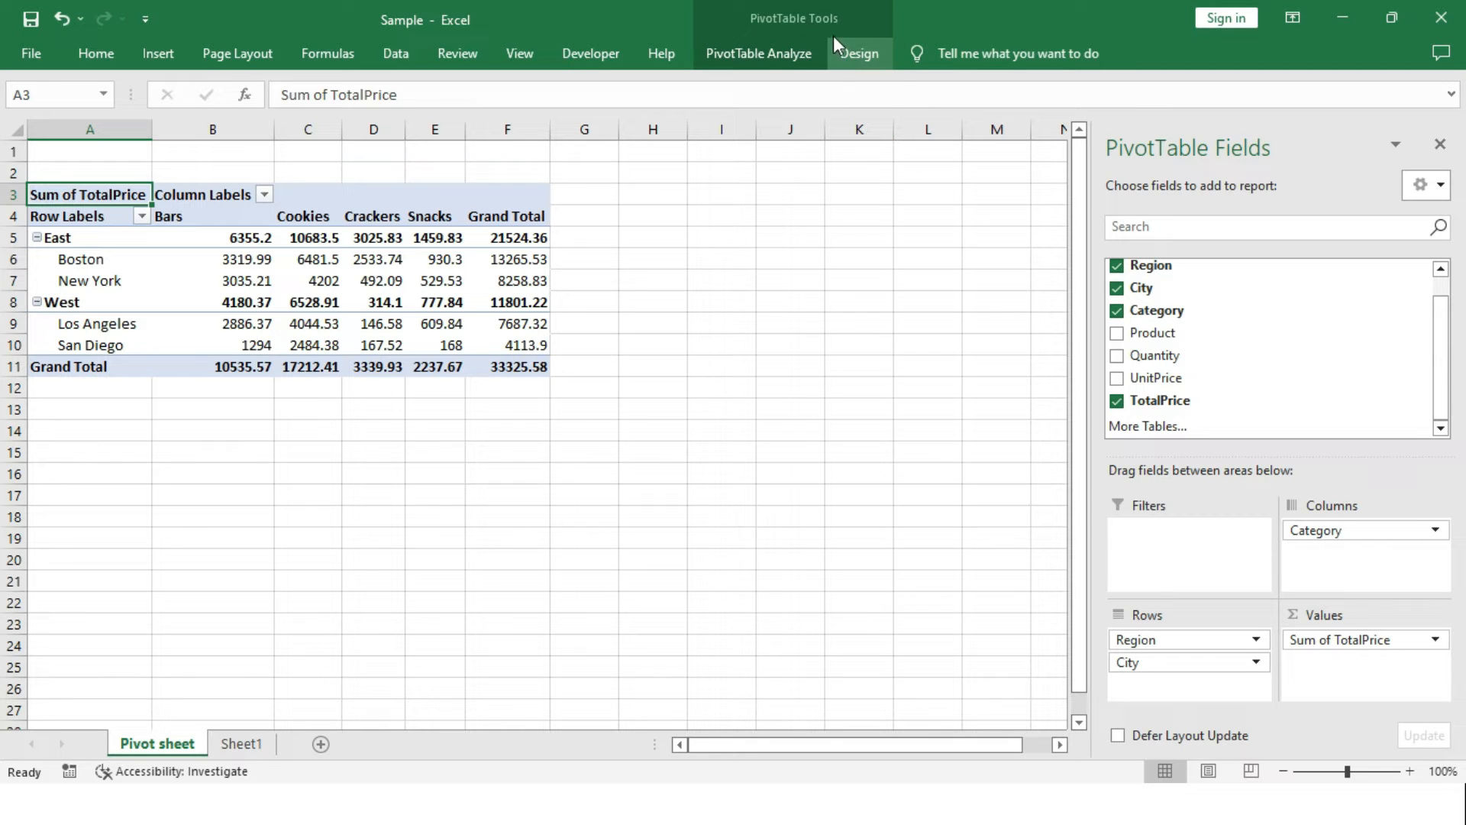
# Start a new calculated field for the pivot table and name it Salesprice3times.
pyautogui.click(783, 59)
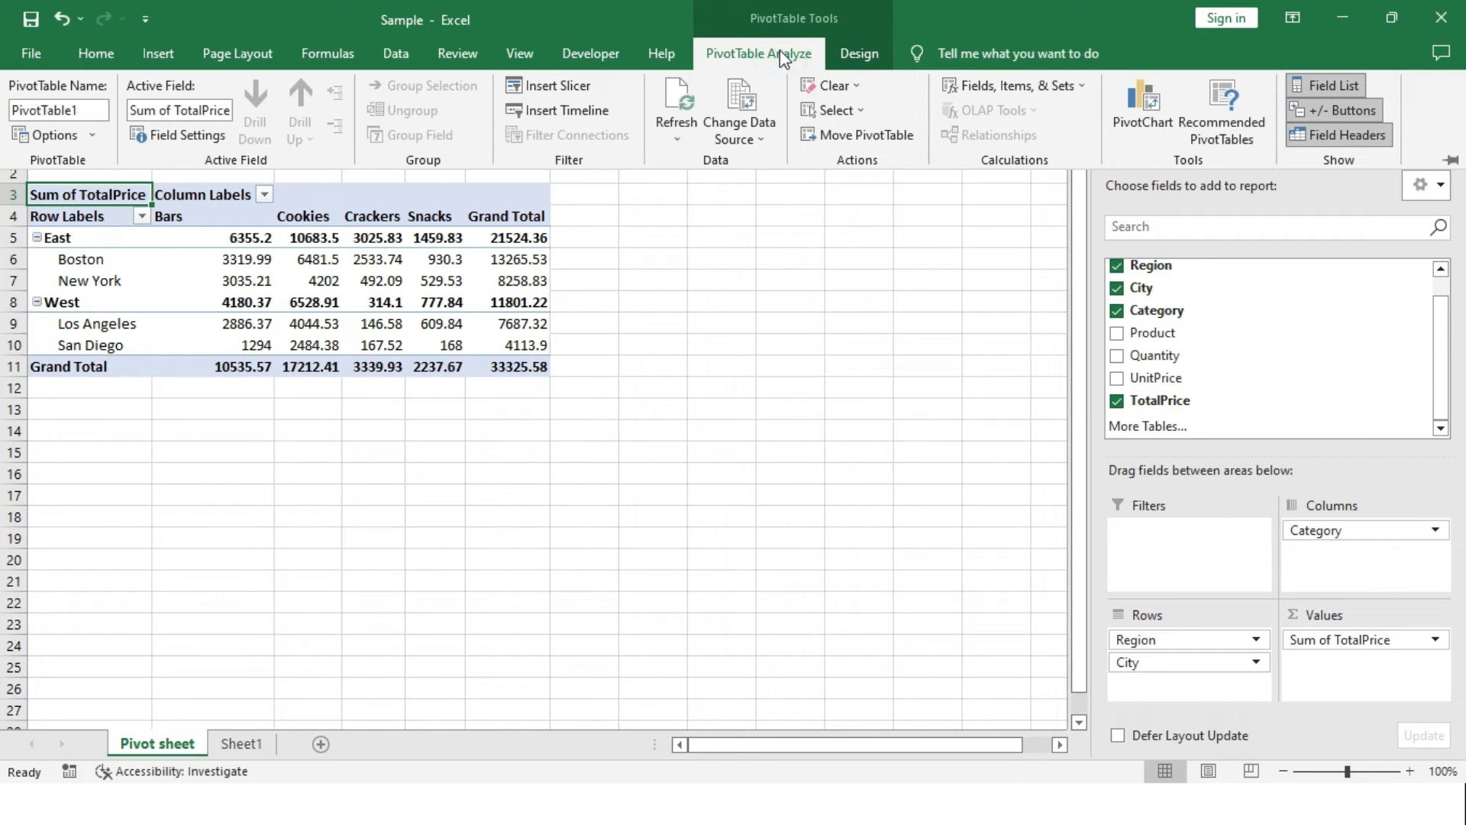
pyautogui.click(974, 90)
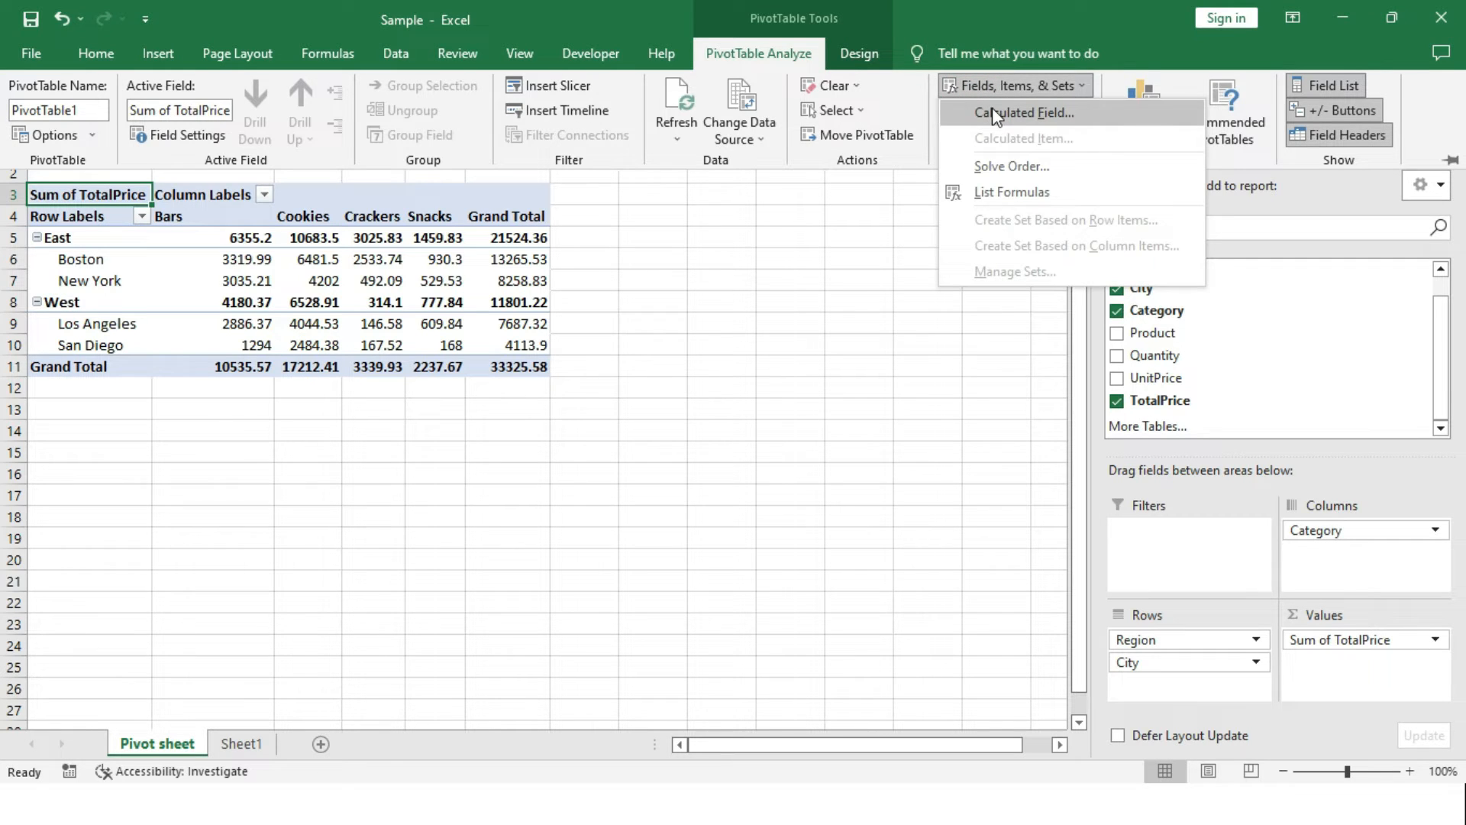
pyautogui.click(997, 114)
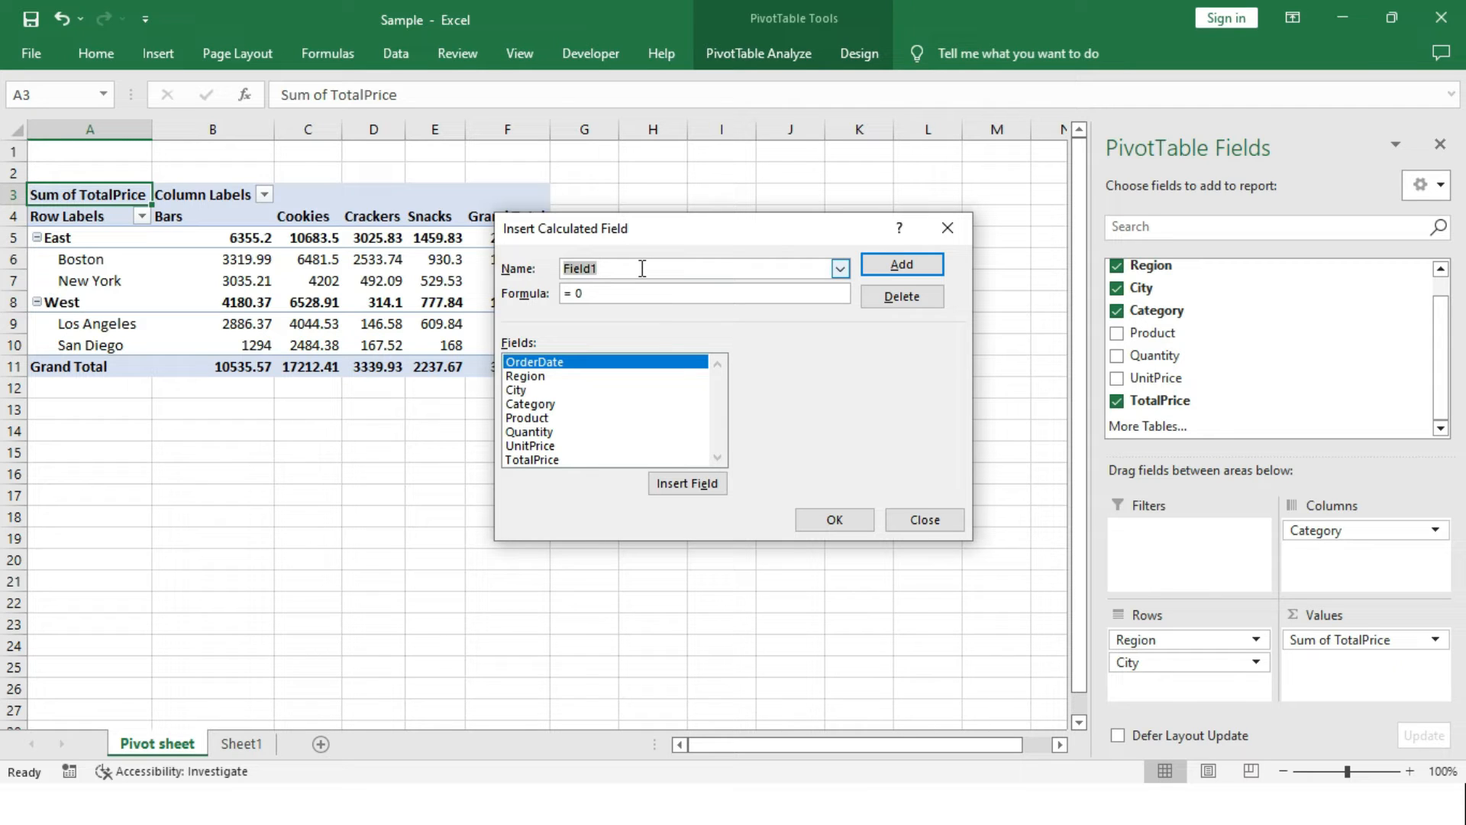
pyautogui.press('BackSpace')
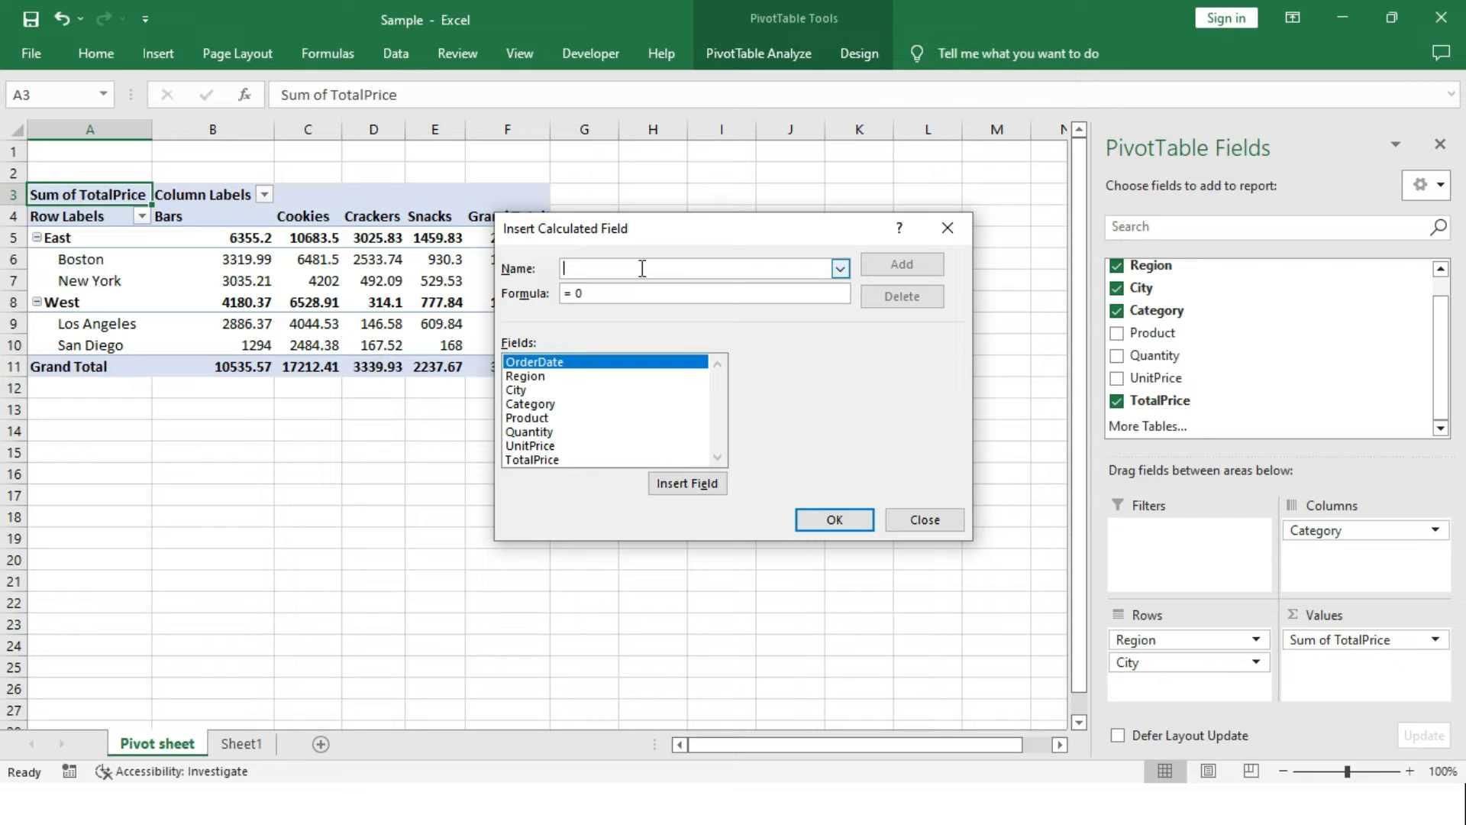
pyautogui.write('Salesprice3times')
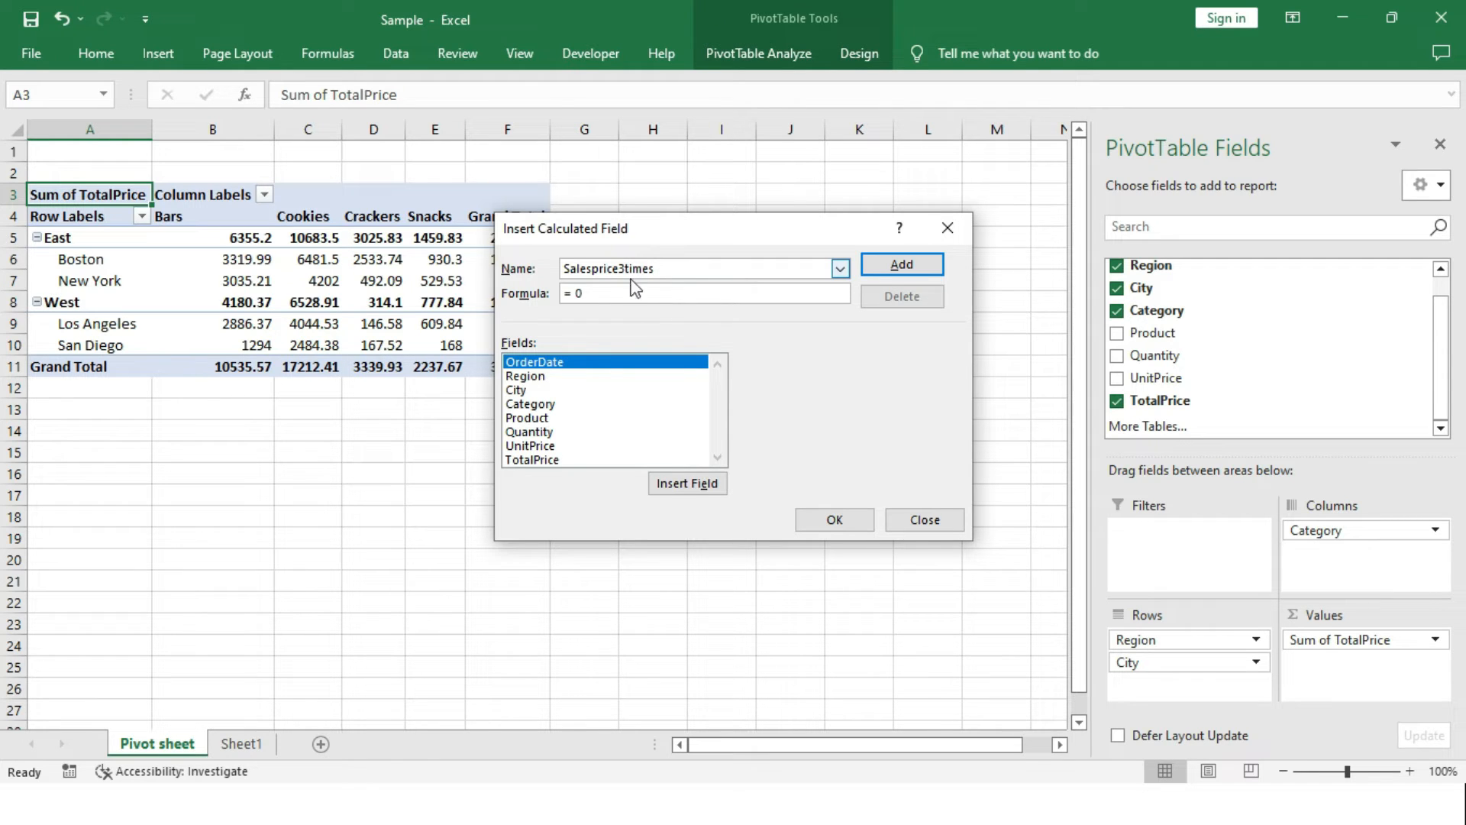
# Set the calculated field's formula to =UnitPrice*3 and add the field to the pivot table.
pyautogui.click(609, 297)
pyautogui.click(556, 447)
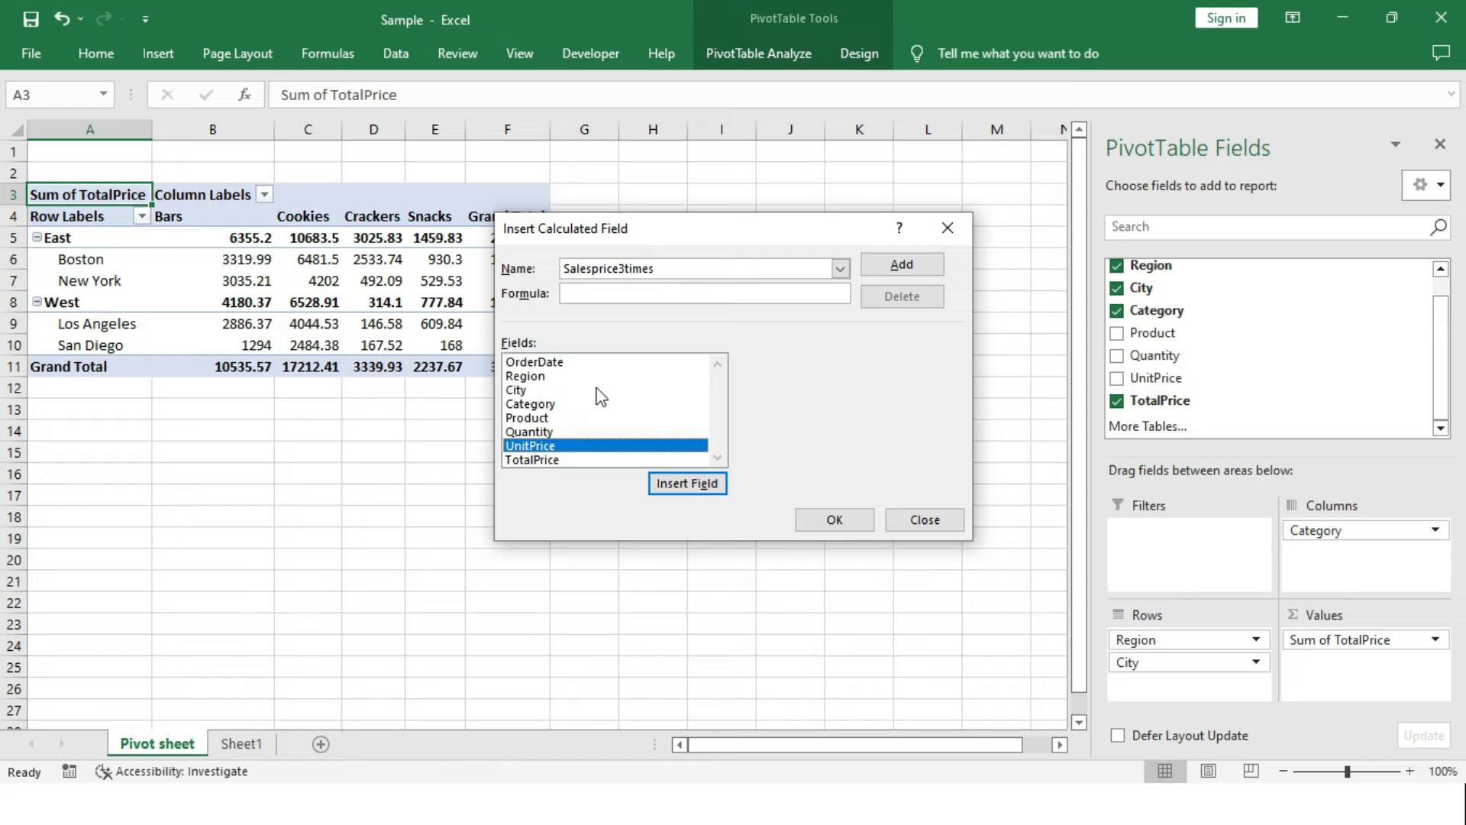
pyautogui.click(676, 478)
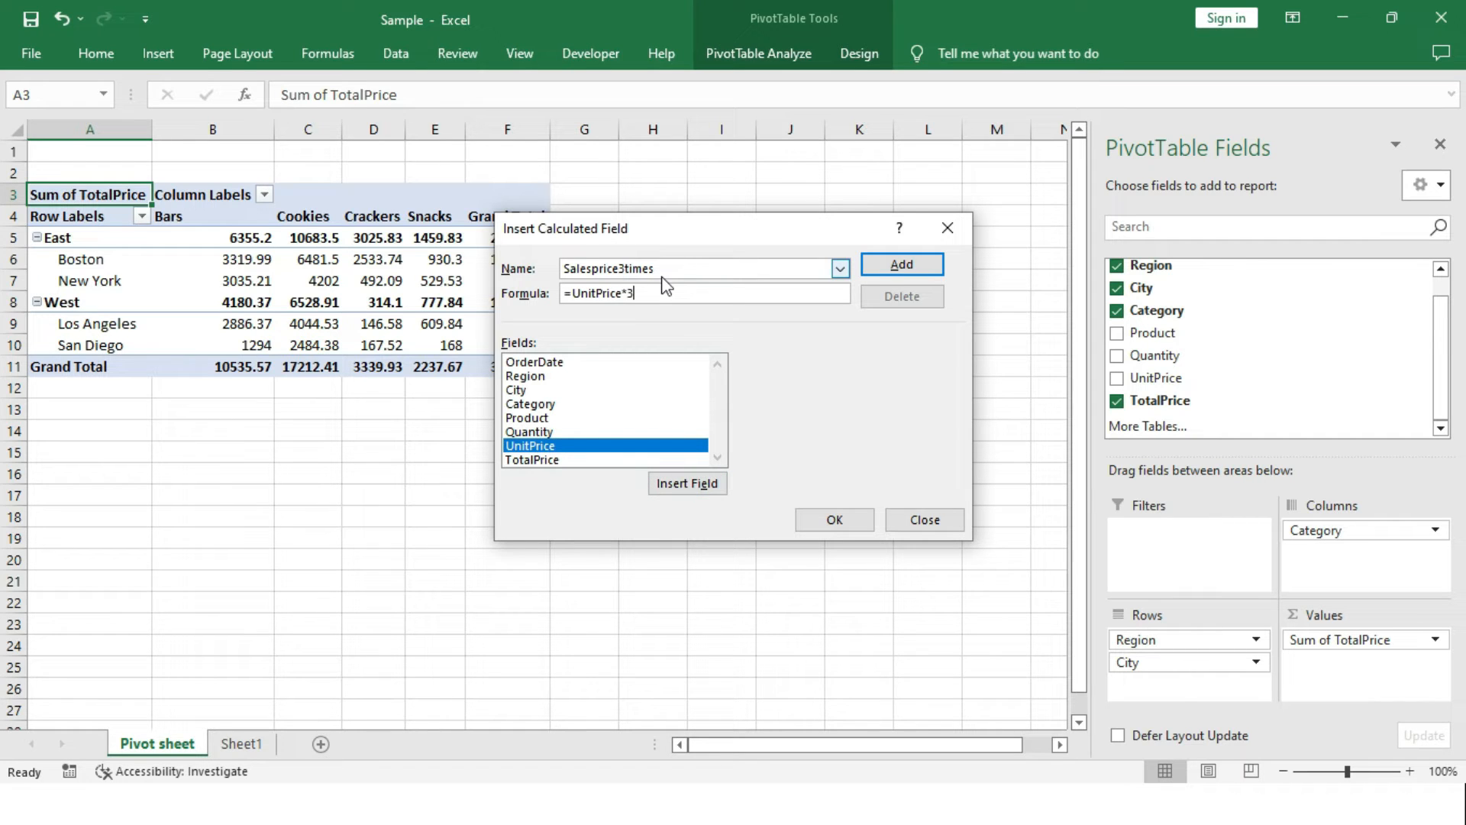
pyautogui.click(884, 267)
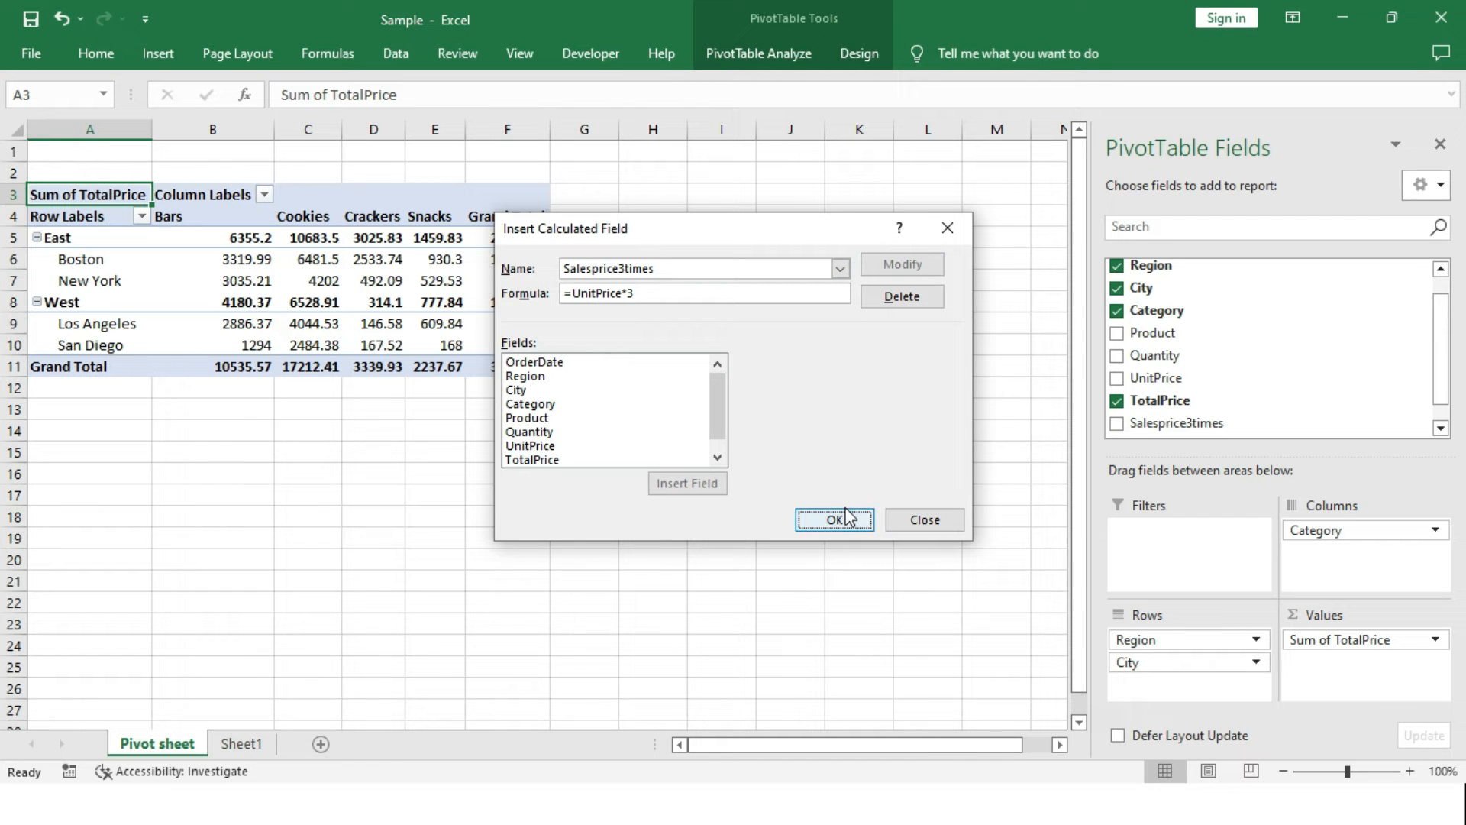
pyautogui.moveTo(717, 410); pyautogui.dragTo(713, 420)
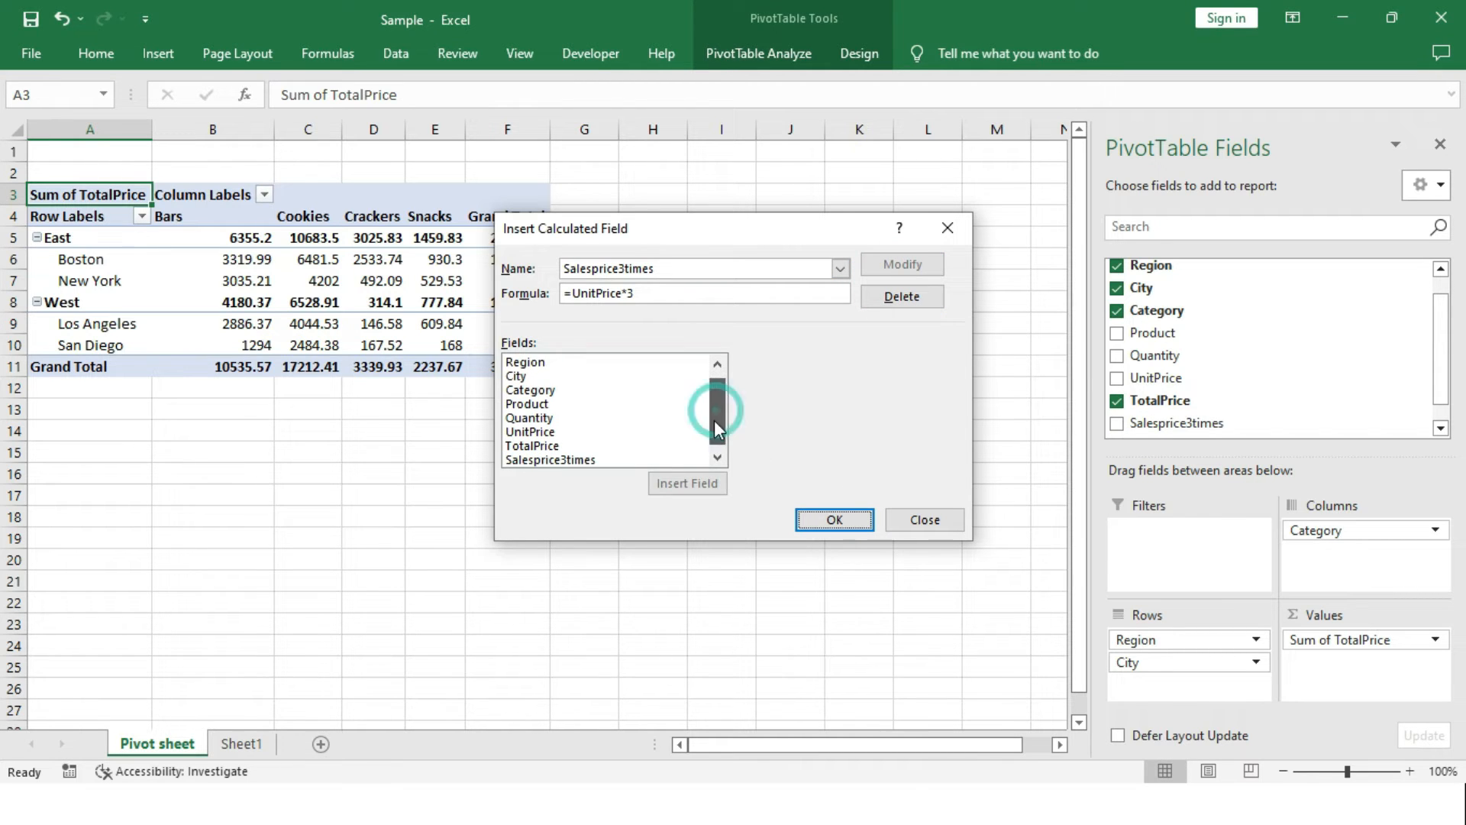
pyautogui.click(565, 460)
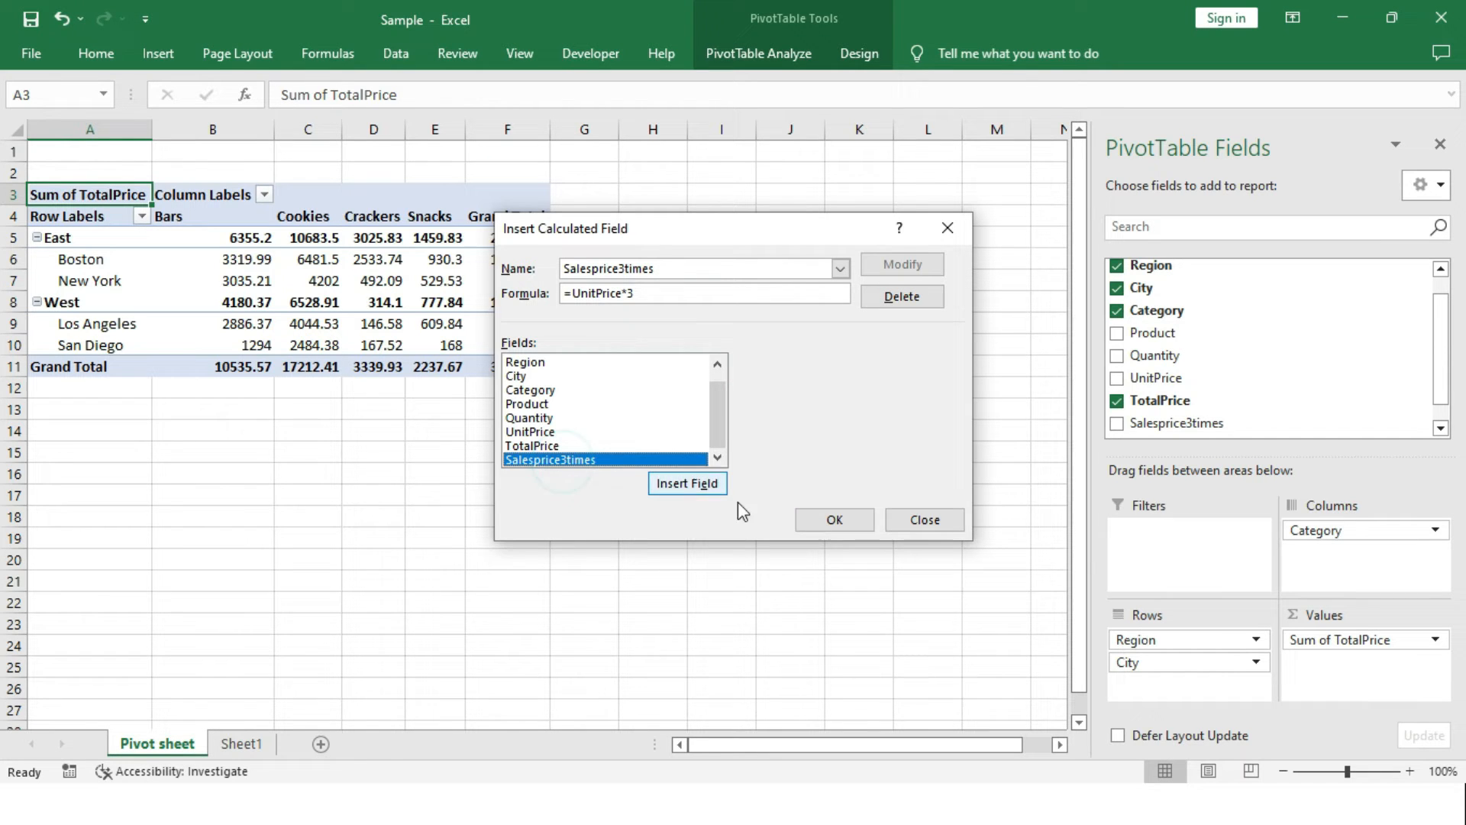
pyautogui.click(811, 521)
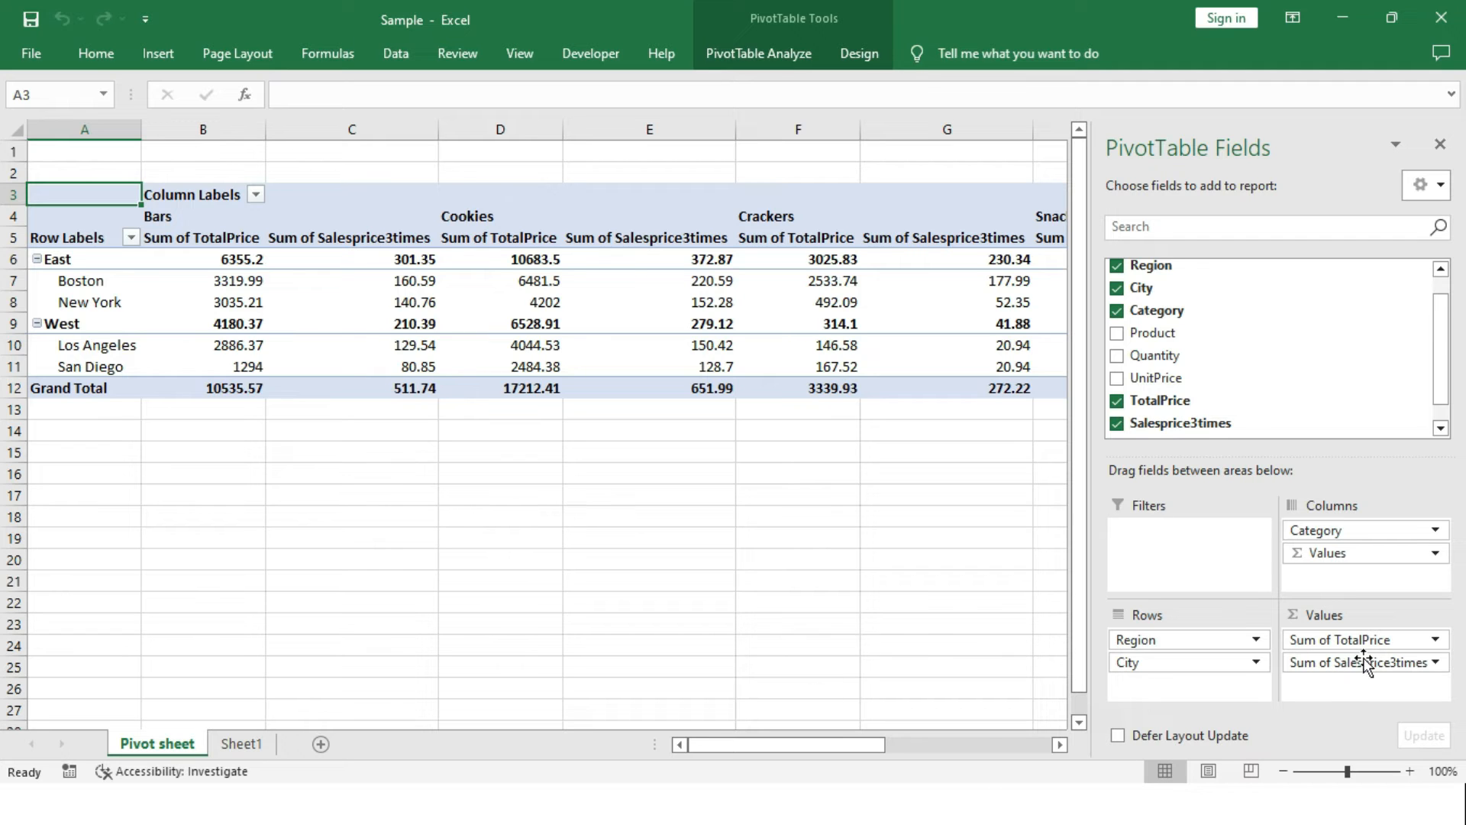
# Replace TotalPrice with UnitPrice in the pivot table values and order it before Sum of Salesprice3times.
pyautogui.moveTo(862, 754); pyautogui.dragTo(817, 753)
pyautogui.moveTo(433, 304)
pyautogui.moveTo(1383, 640); pyautogui.dragTo(939, 592)
pyautogui.moveTo(1208, 392); pyautogui.dragTo(1359, 676)
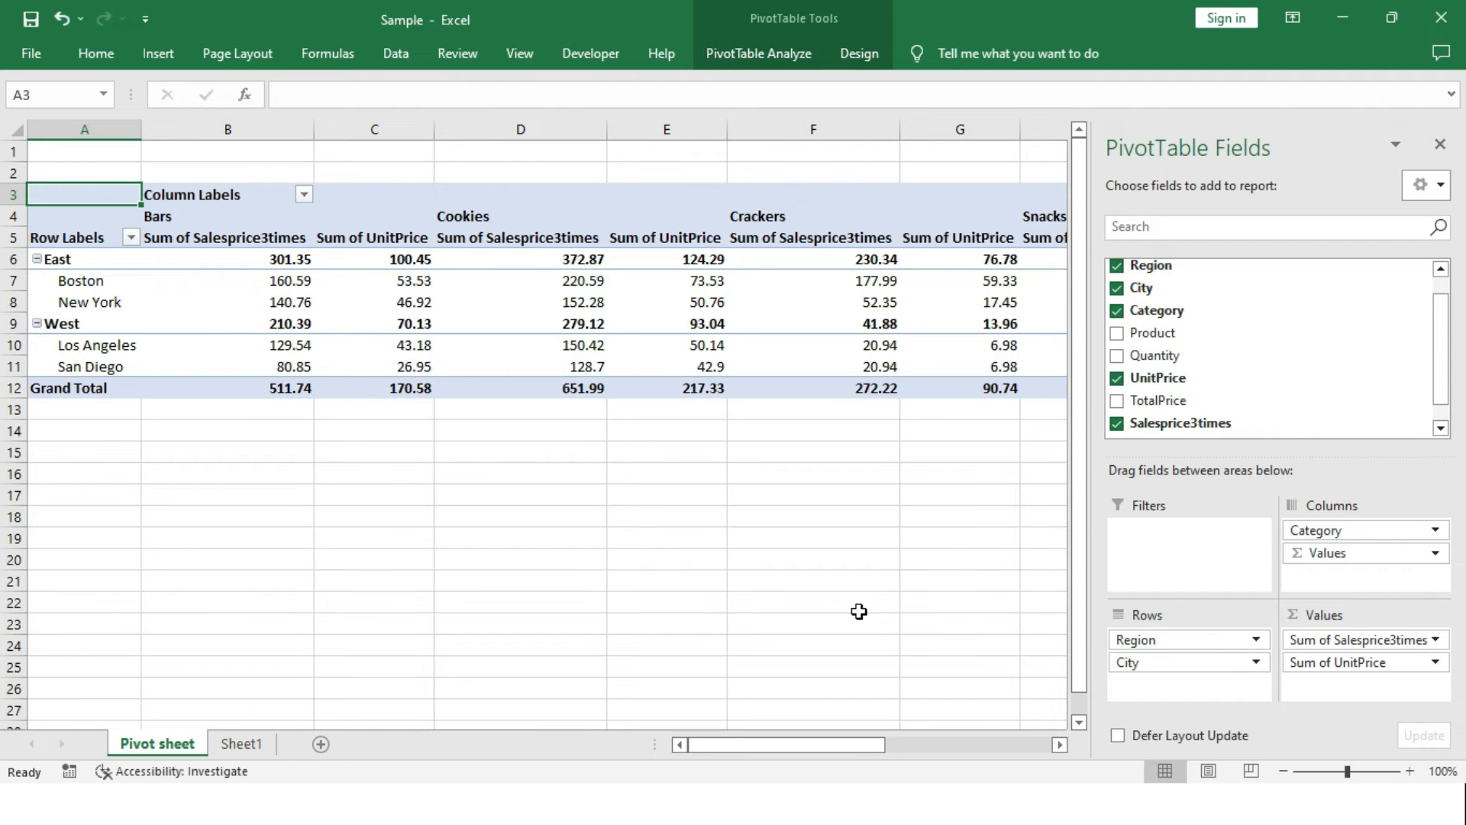
pyautogui.moveTo(1304, 639); pyautogui.dragTo(1317, 690)
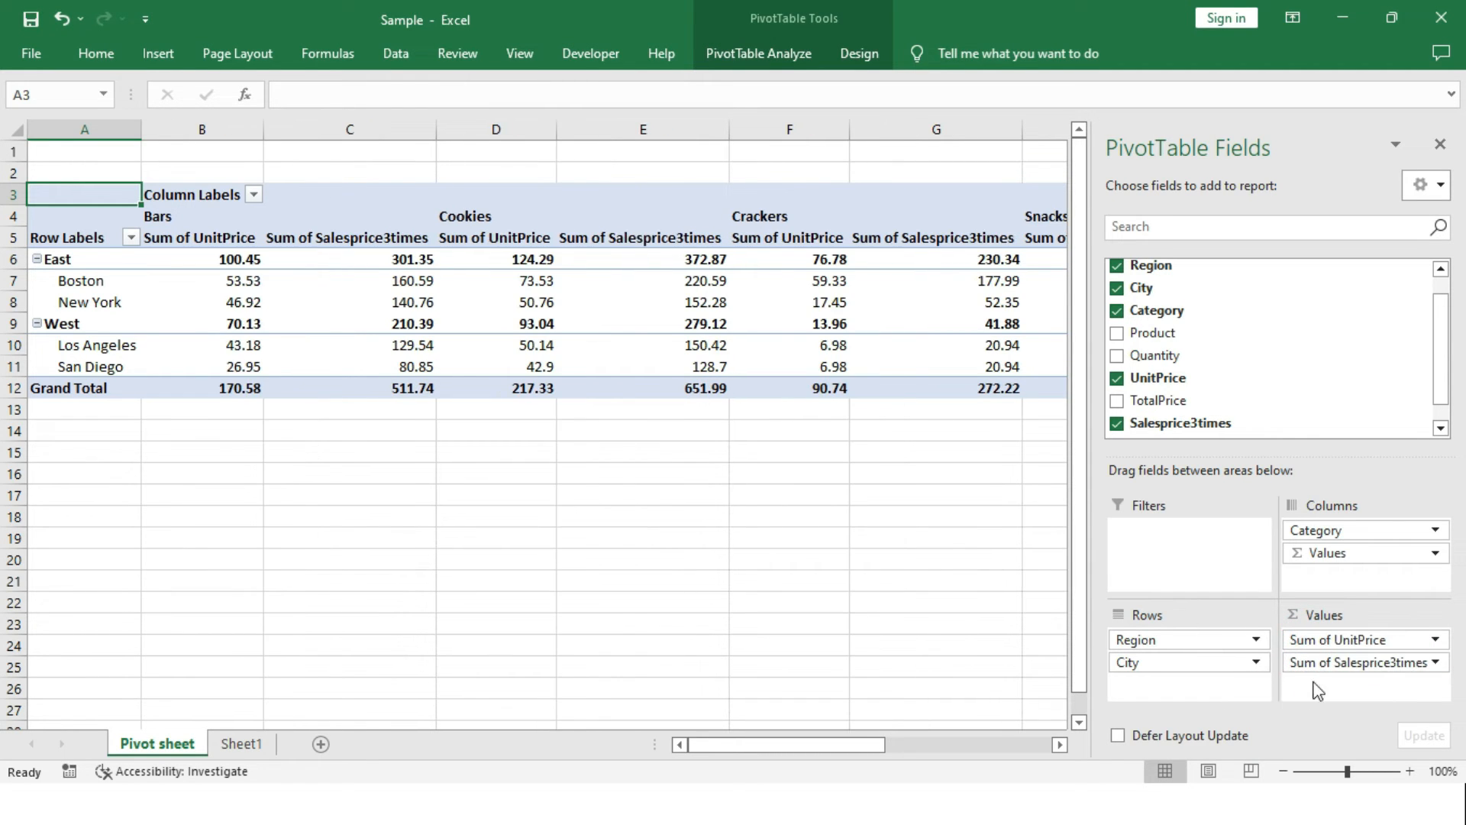
# Check Boston's Salesprice3times value for Bars by calculating =53.53*3 in cell C15, and clear the cell.
pyautogui.click(233, 278)
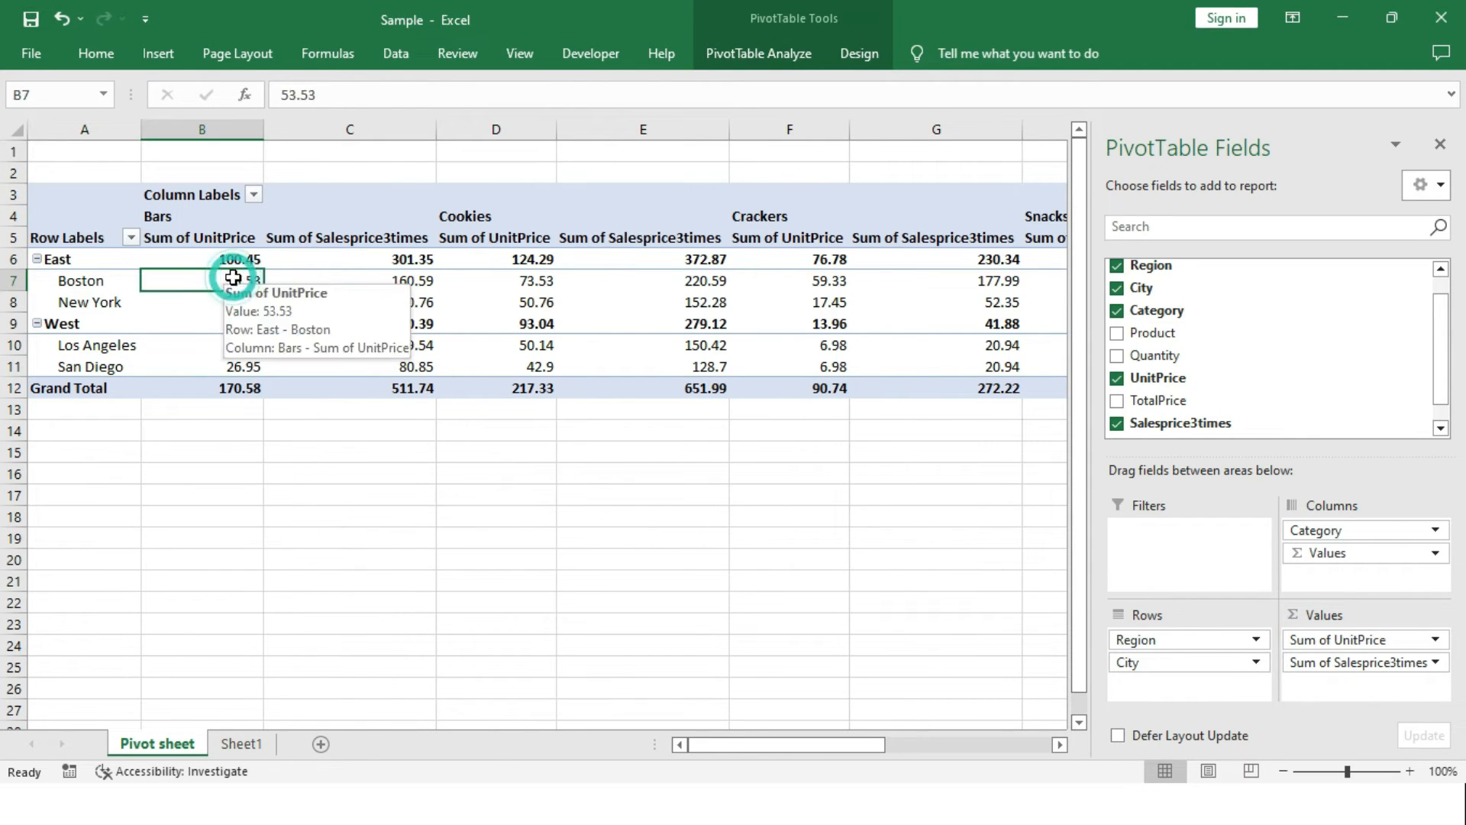
pyautogui.click(386, 286)
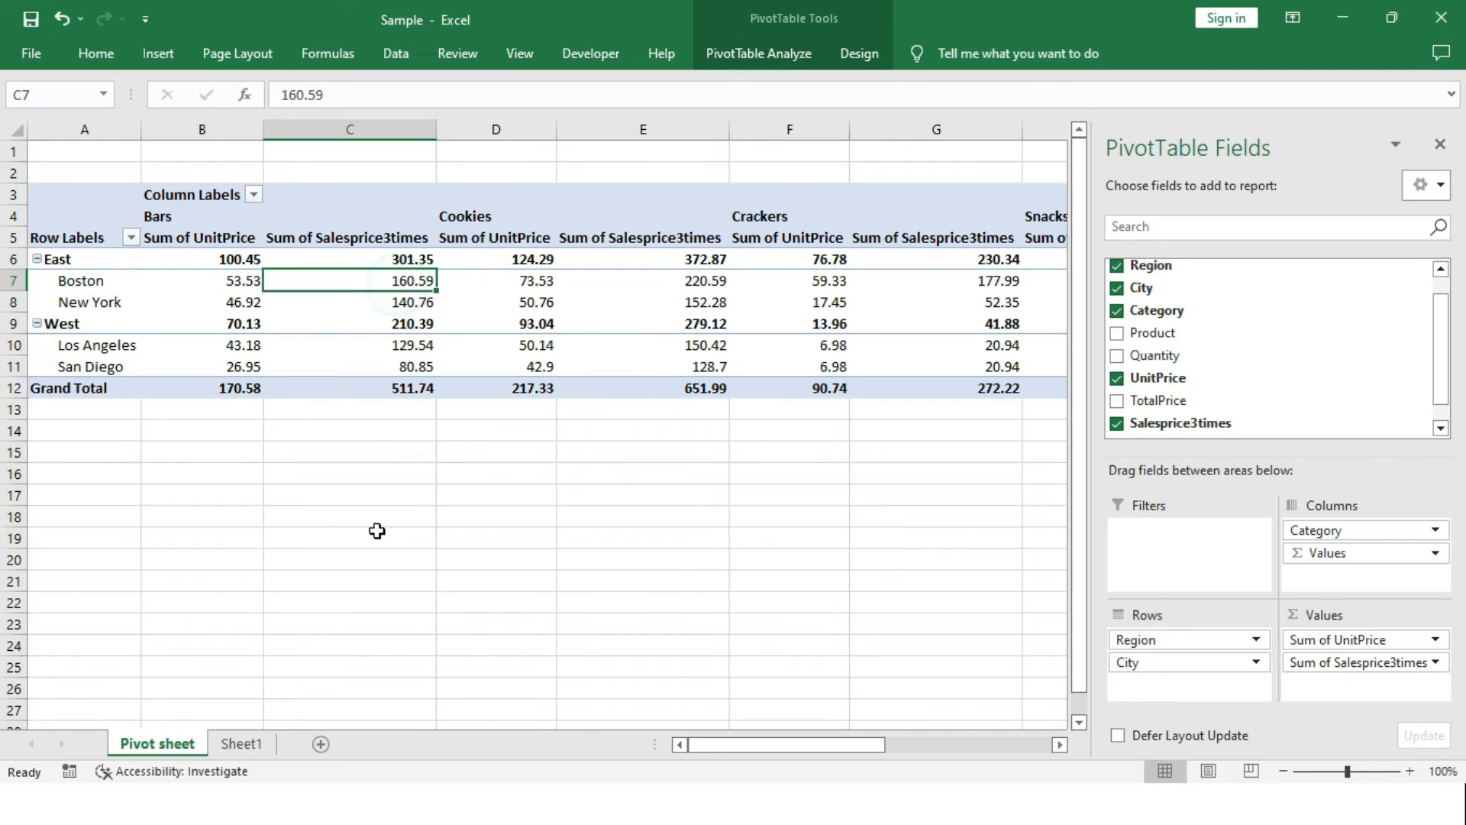
pyautogui.click(344, 441)
pyautogui.write('=')
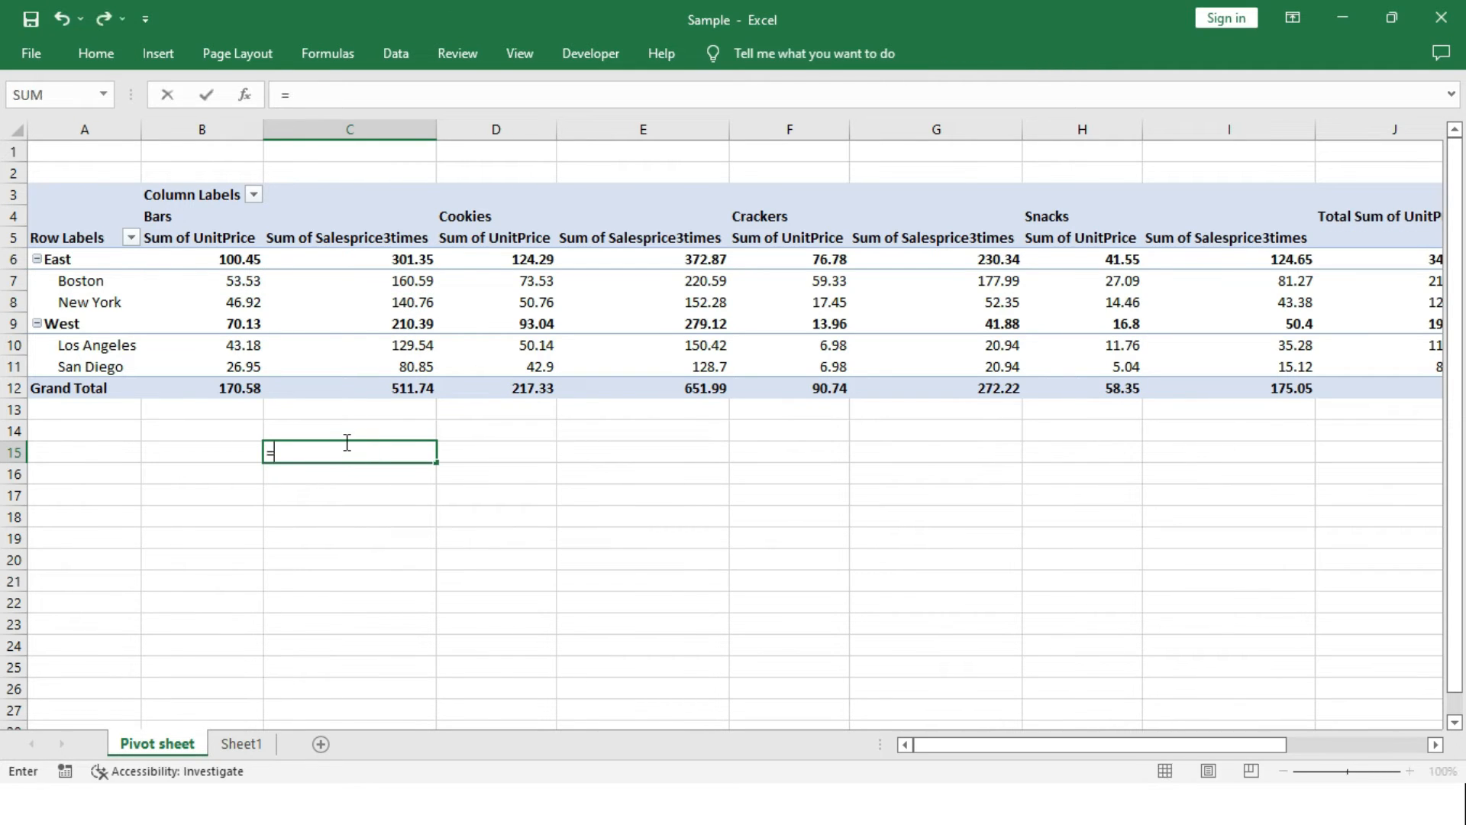
pyautogui.write('53.53*3')
pyautogui.press('Return')
pyautogui.click(376, 454)
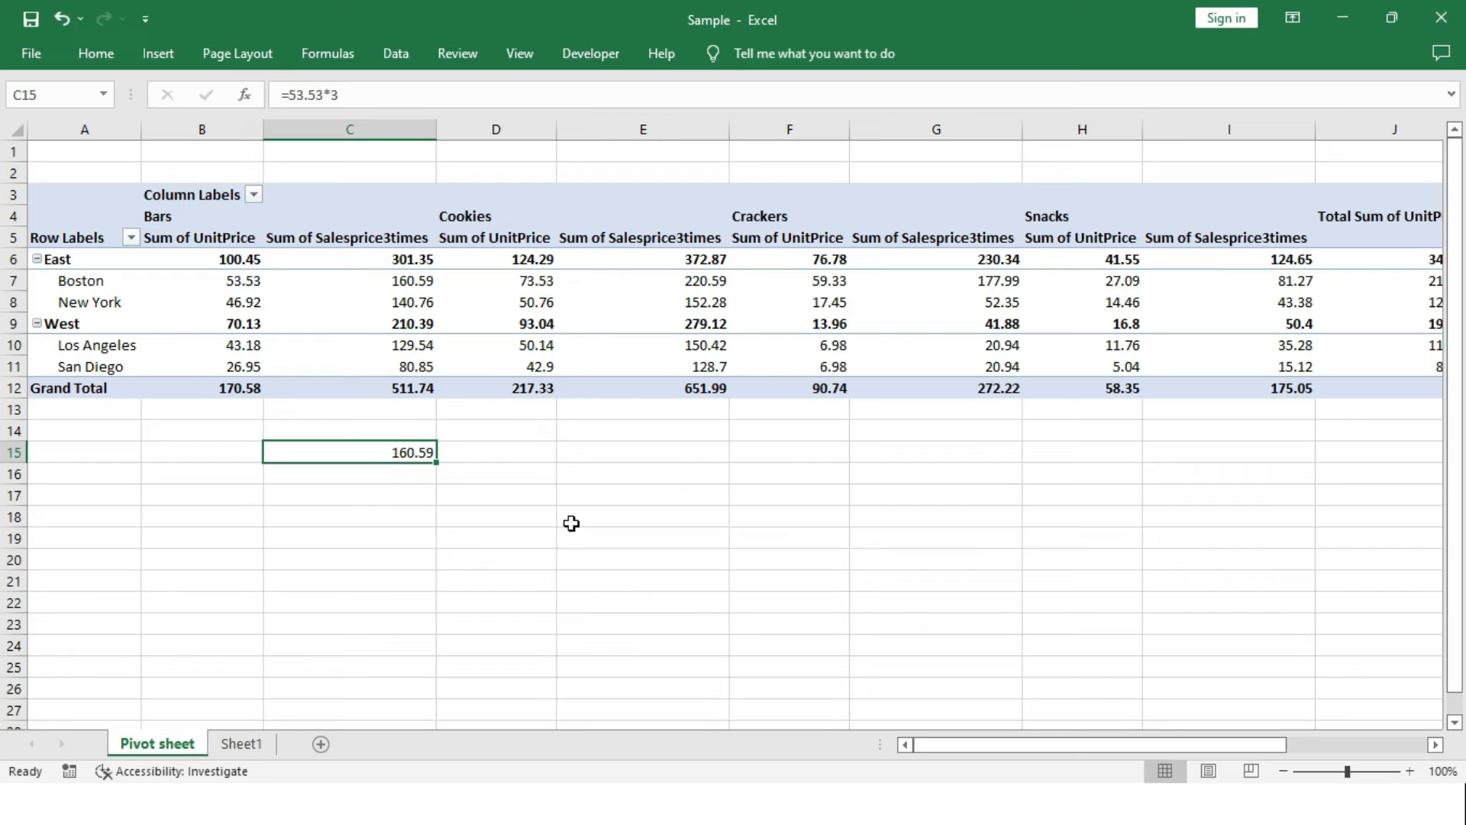
pyautogui.press('Delete')
# Examine the UnitPrice and Salesprice3times columns across the pivot table as far as the total columns.
pyautogui.press('Up')
pyautogui.press('Up')
pyautogui.press('Up')
pyautogui.press('Up')
pyautogui.press('Up')
pyautogui.press('Up')
pyautogui.press('Up')
pyautogui.press('Up')
pyautogui.press('Up')
pyautogui.press('Up')
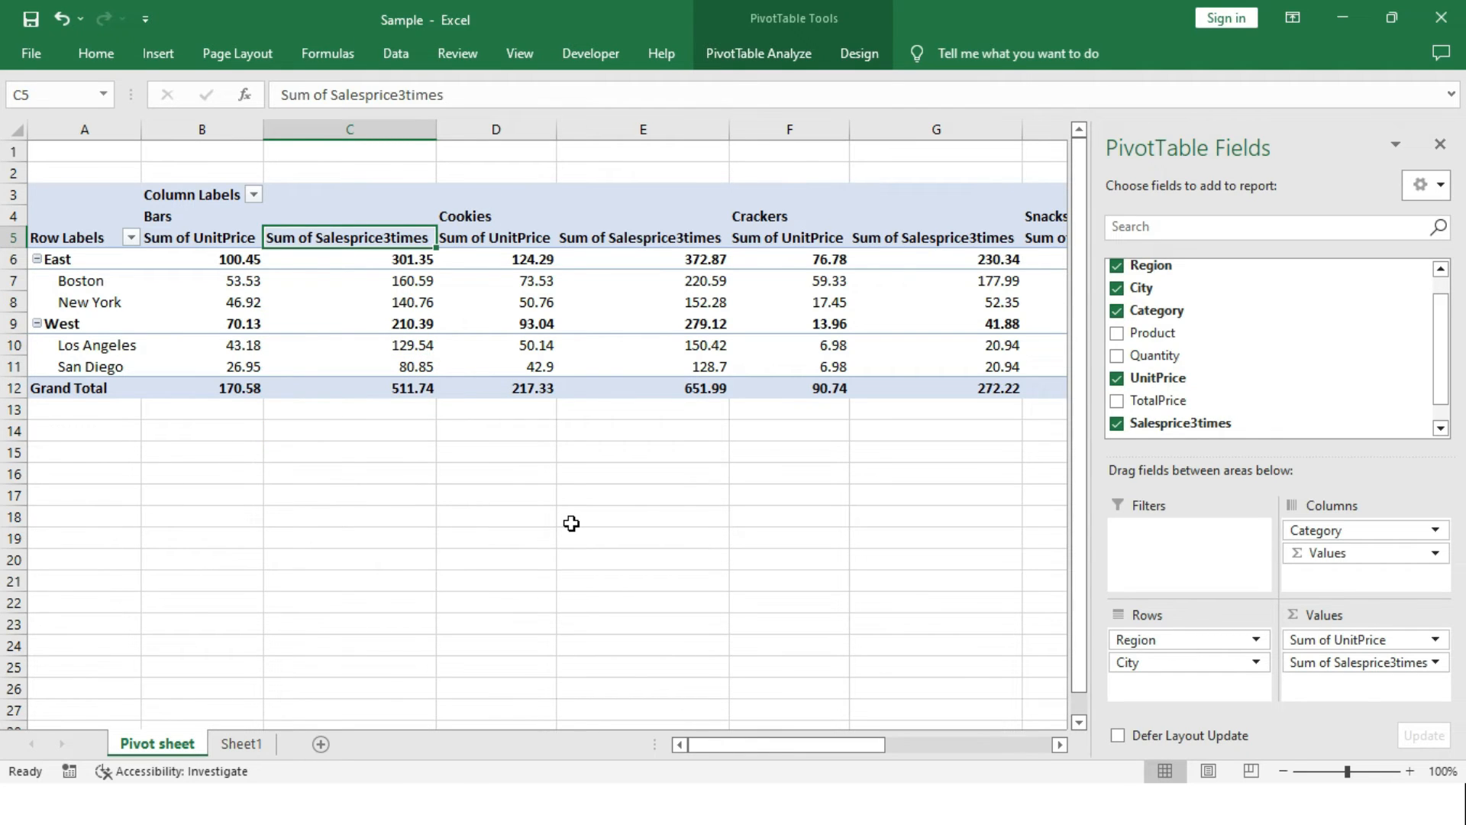
pyautogui.press('Right')
pyautogui.press('Right')
pyautogui.press('Right')
pyautogui.press('Right')
pyautogui.press('Right')
pyautogui.press('Right')
pyautogui.press('Right')
pyautogui.press('Right')
pyautogui.press('Up')
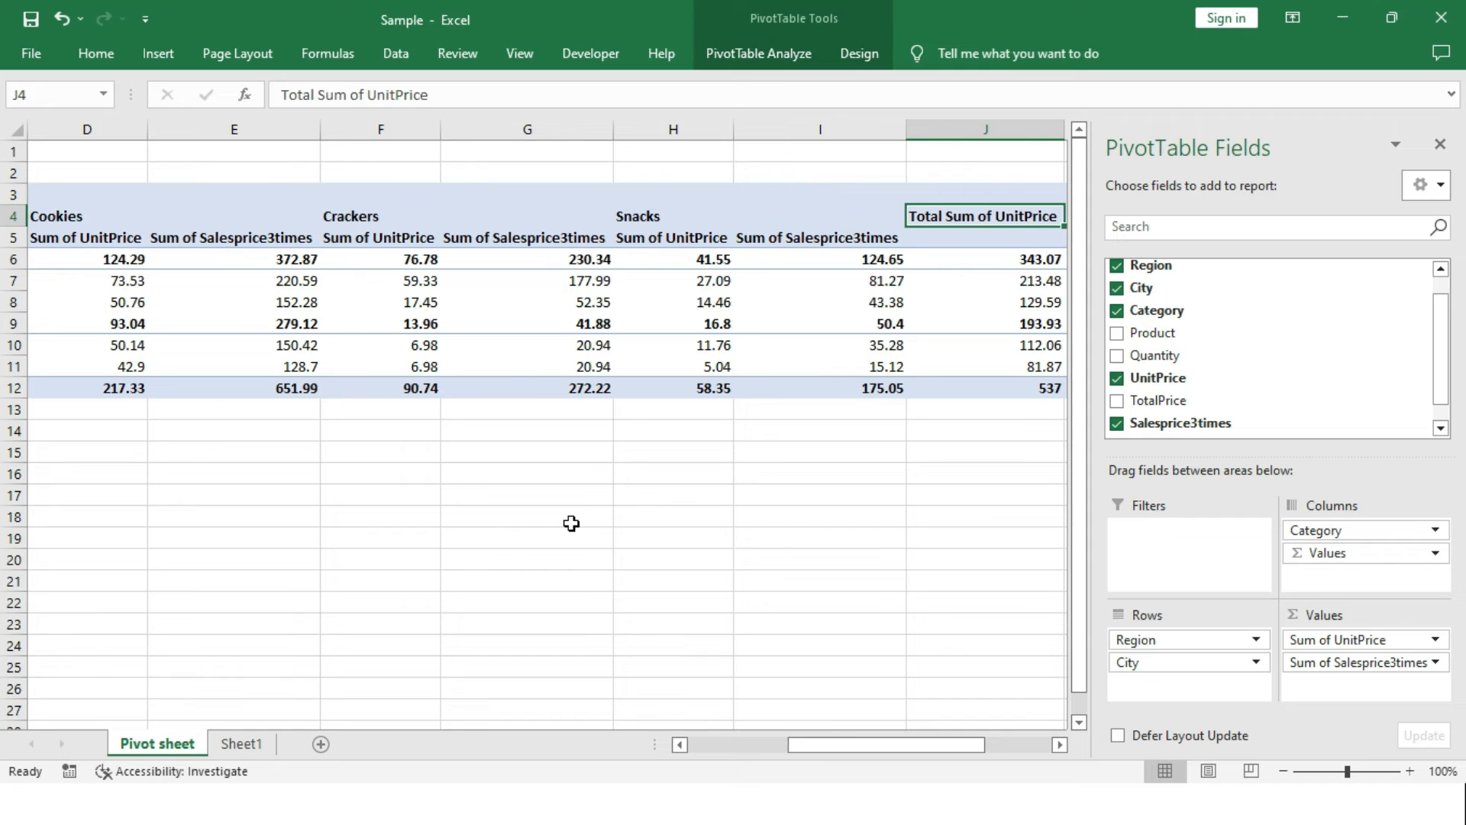
pyautogui.press('Right')
pyautogui.press('Down')
pyautogui.press('Down')
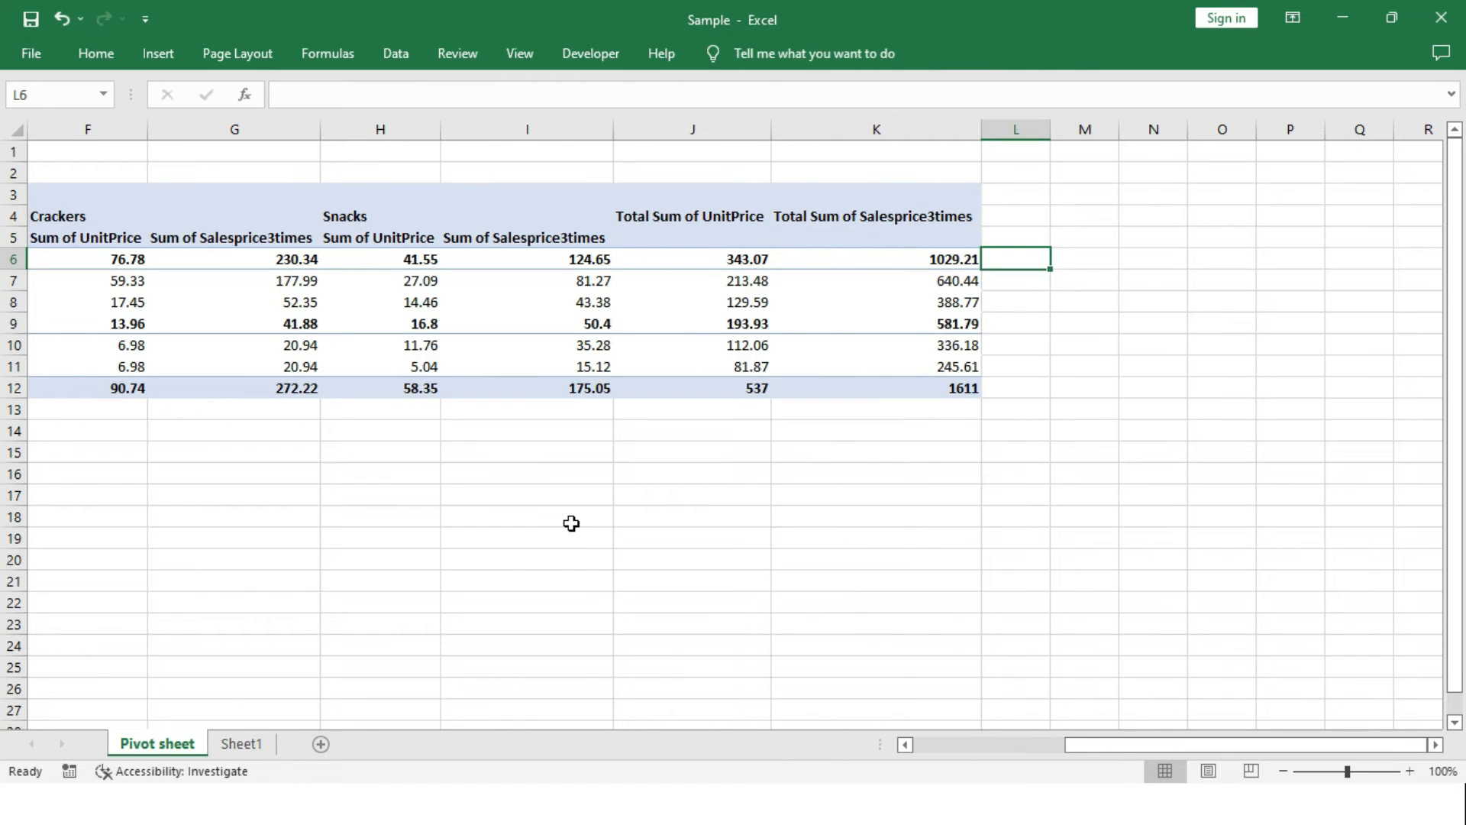
pyautogui.press('Up')
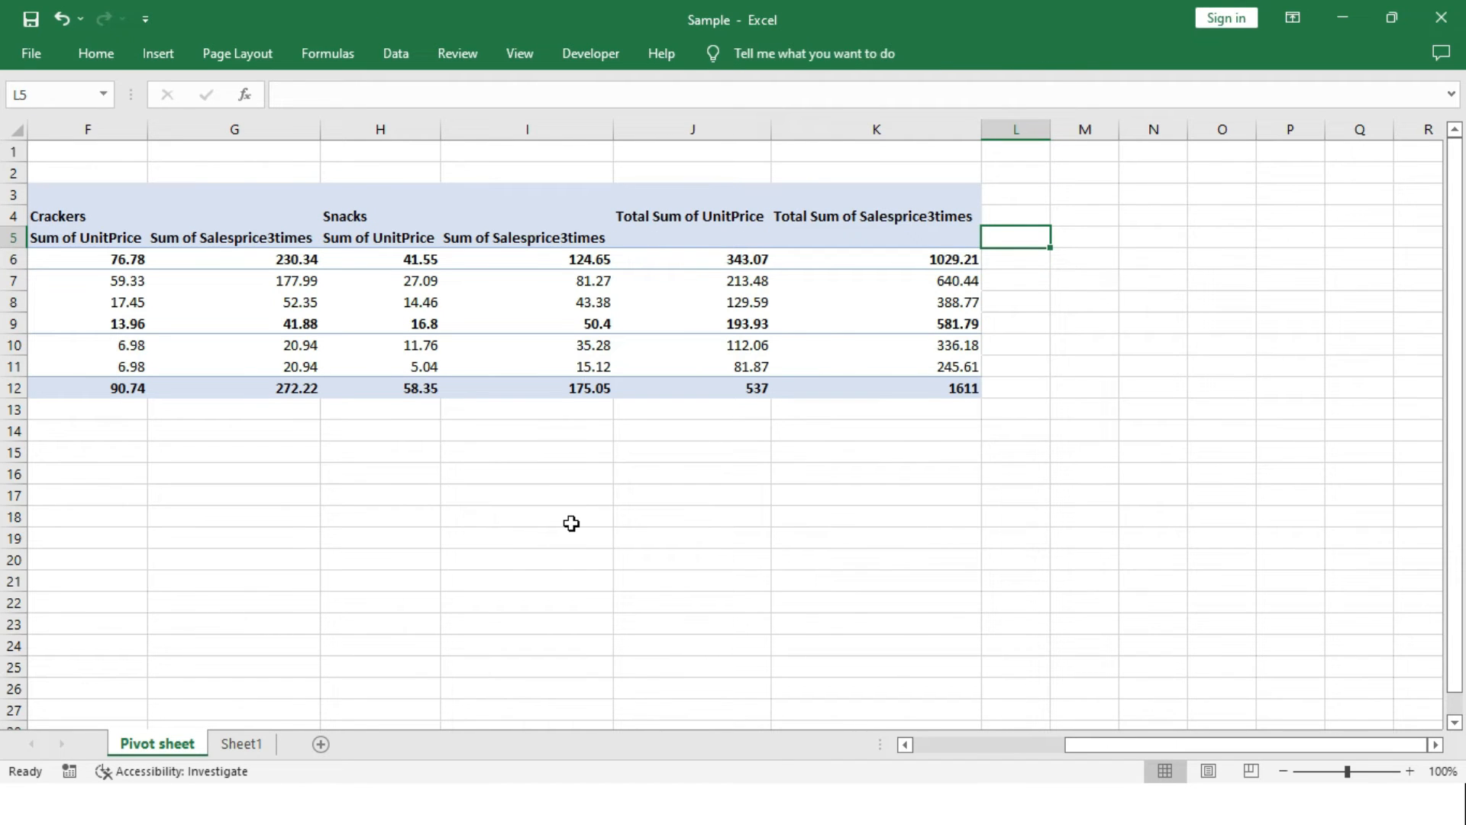
# Start a new calculated field for the pivot table and name it TotalPriceaftercost.
pyautogui.click(891, 350)
pyautogui.click(772, 54)
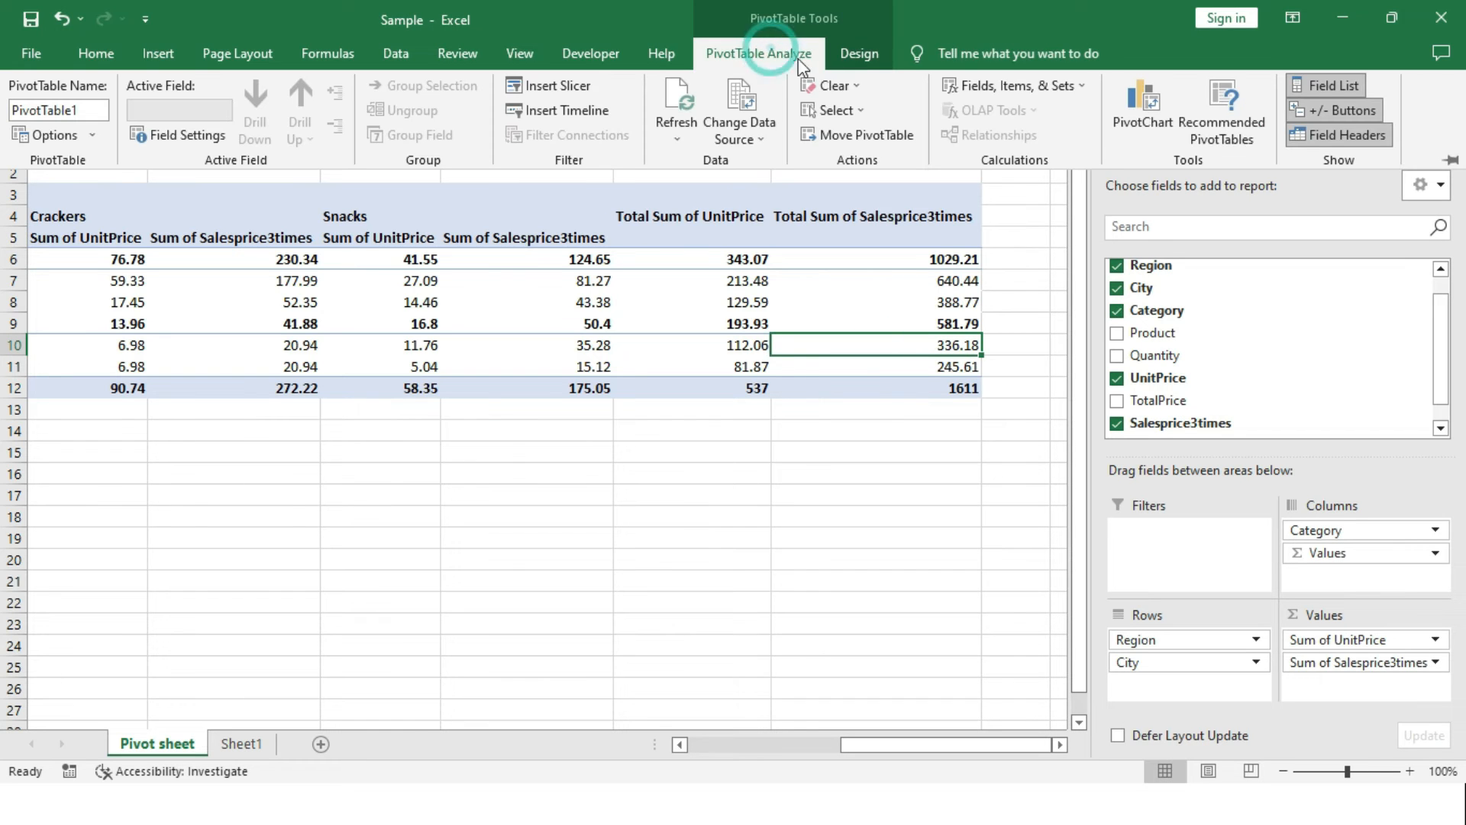
pyautogui.click(994, 81)
pyautogui.click(1023, 115)
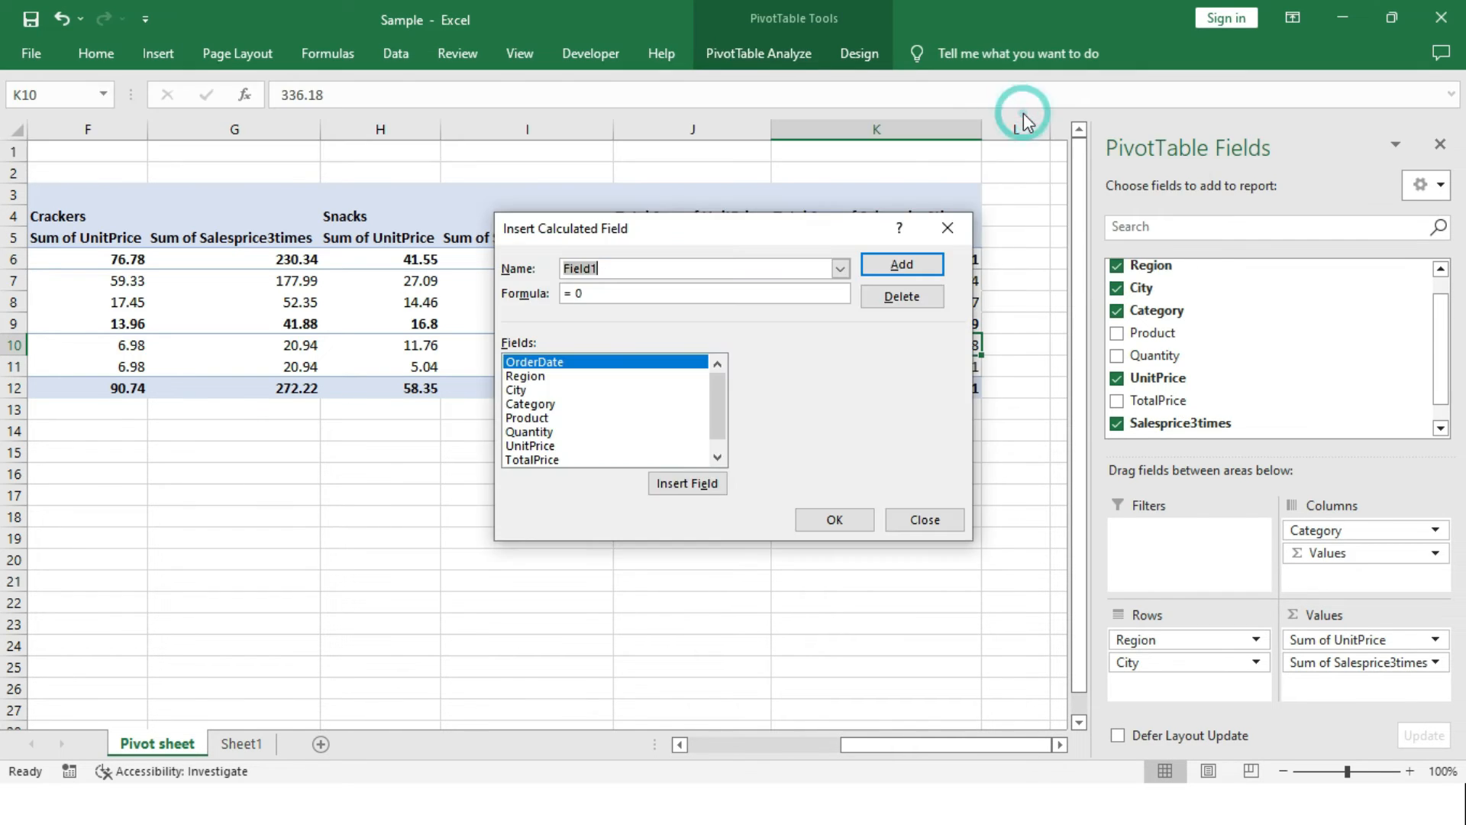
pyautogui.press('BackSpace')
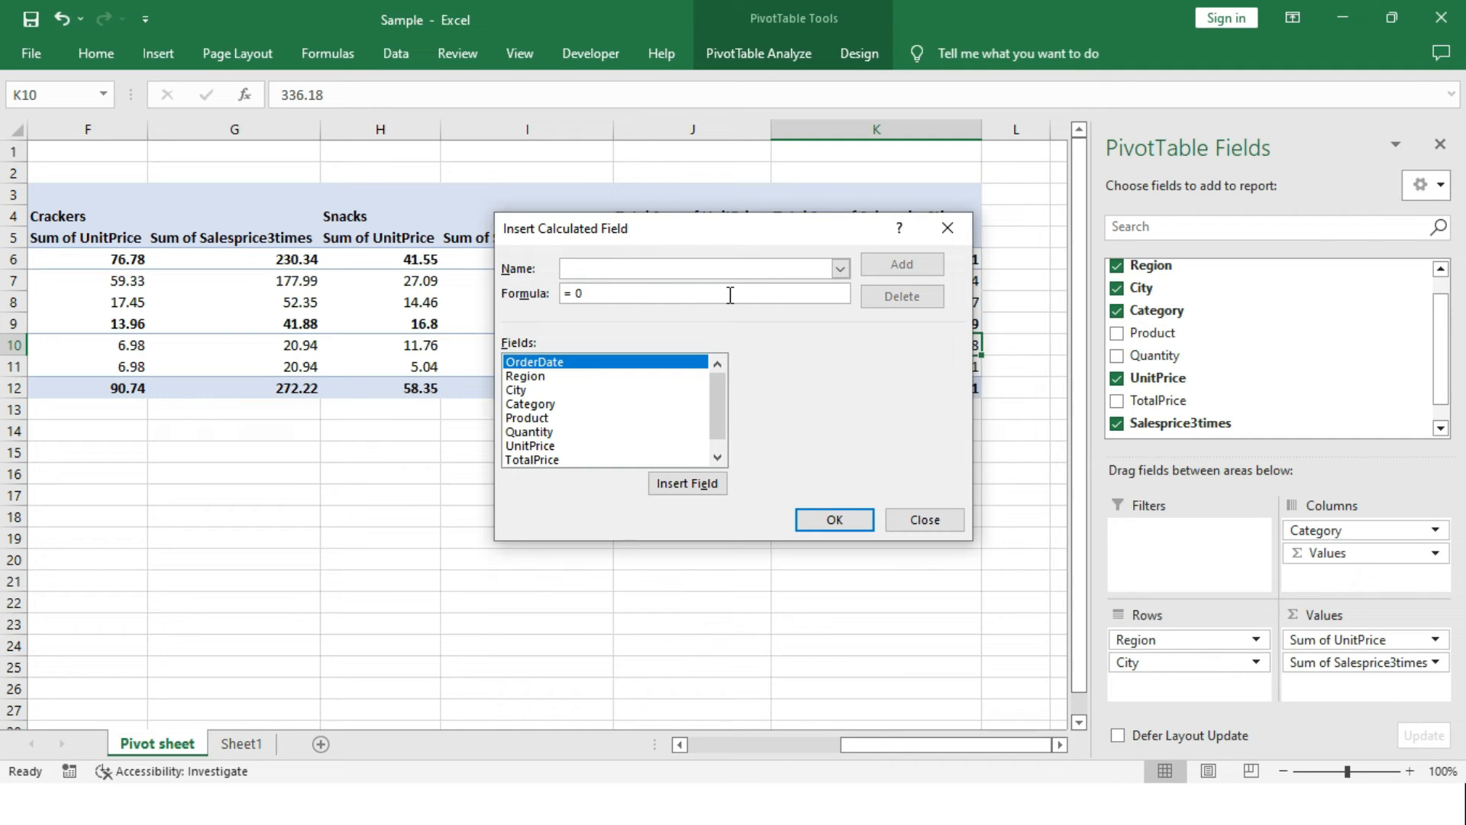
pyautogui.write('Total')
pyautogui.write('Pric')
pyautogui.press('BackSpace')
pyautogui.write('iceafterdost i')
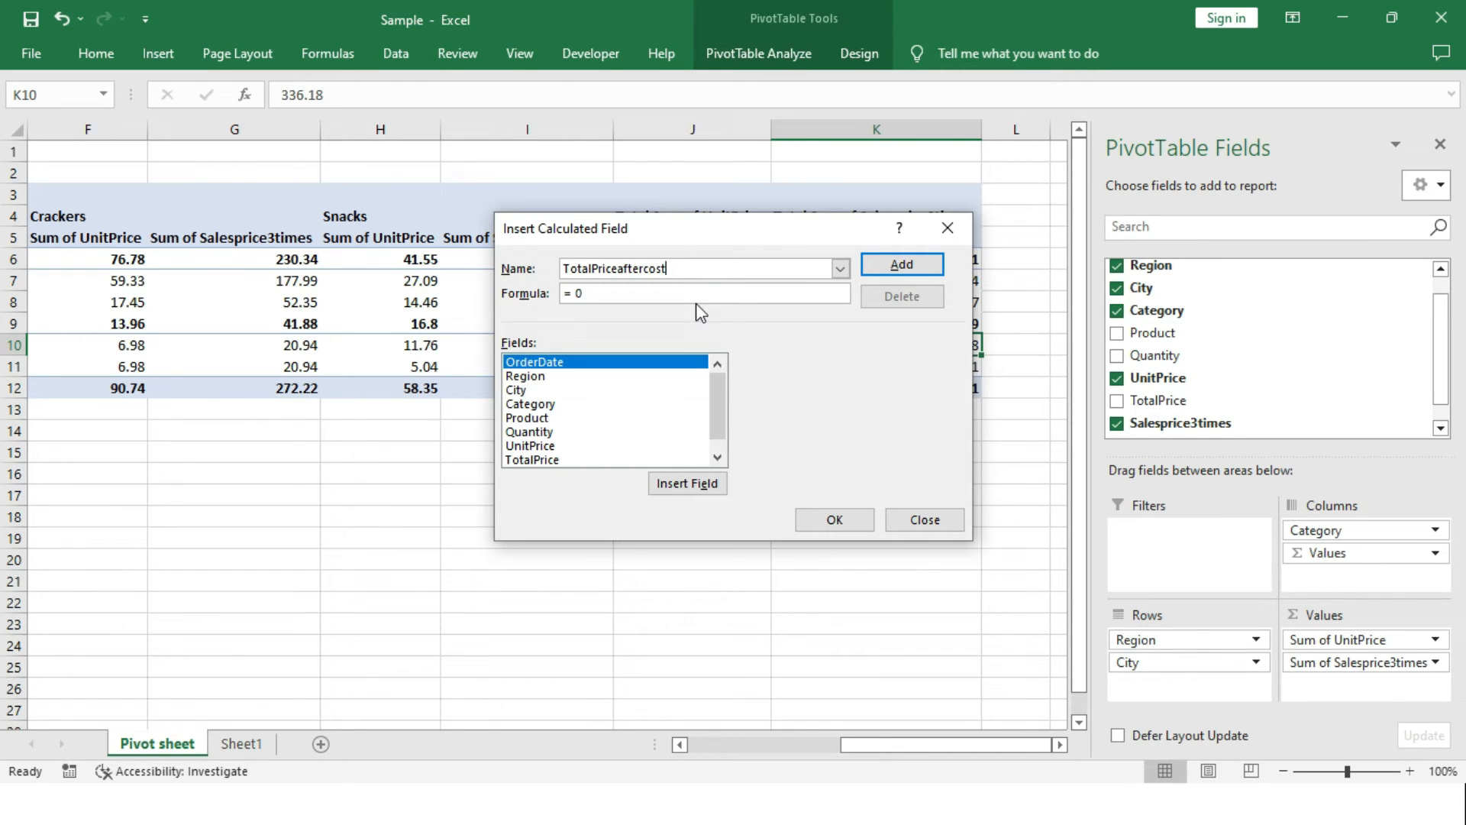
# Set the TotalPriceaftercost formula to =Salesprice3times*Quantity and add the field to the pivot table.
pyautogui.click(710, 291)
pyautogui.press('BackSpace')
pyautogui.click(716, 456)
pyautogui.click(609, 459)
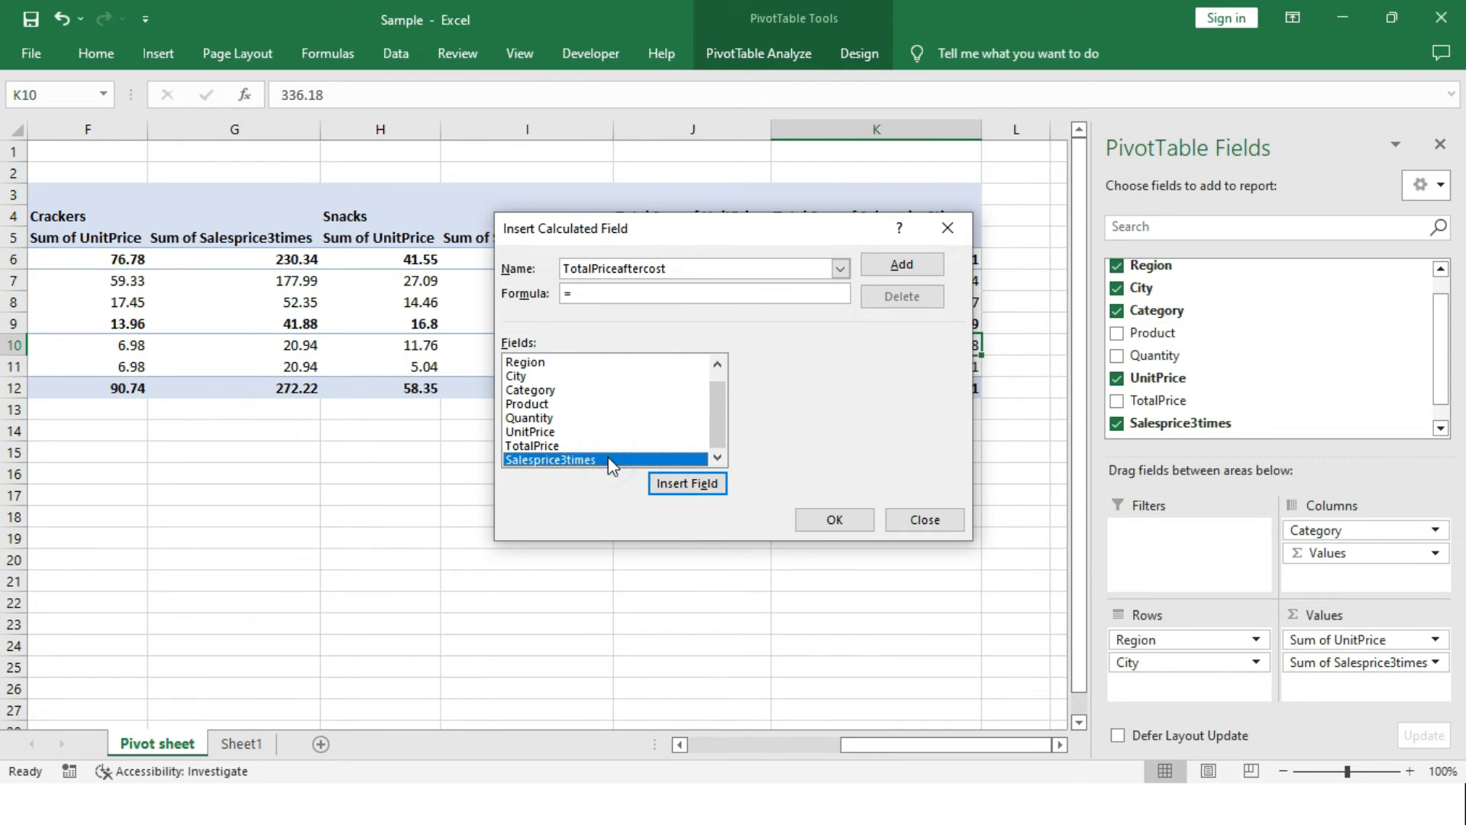
pyautogui.click(706, 481)
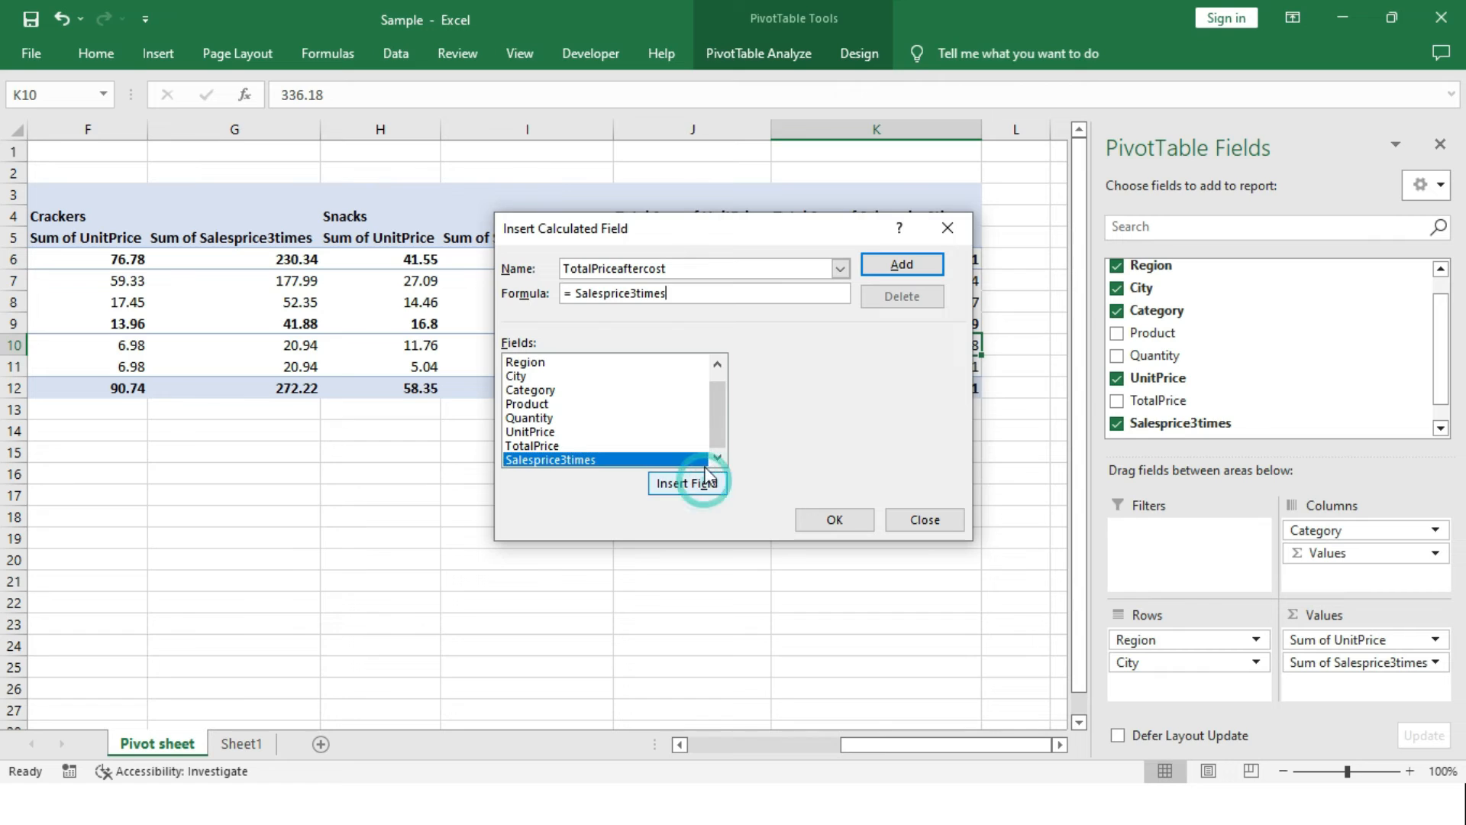
pyautogui.write('*')
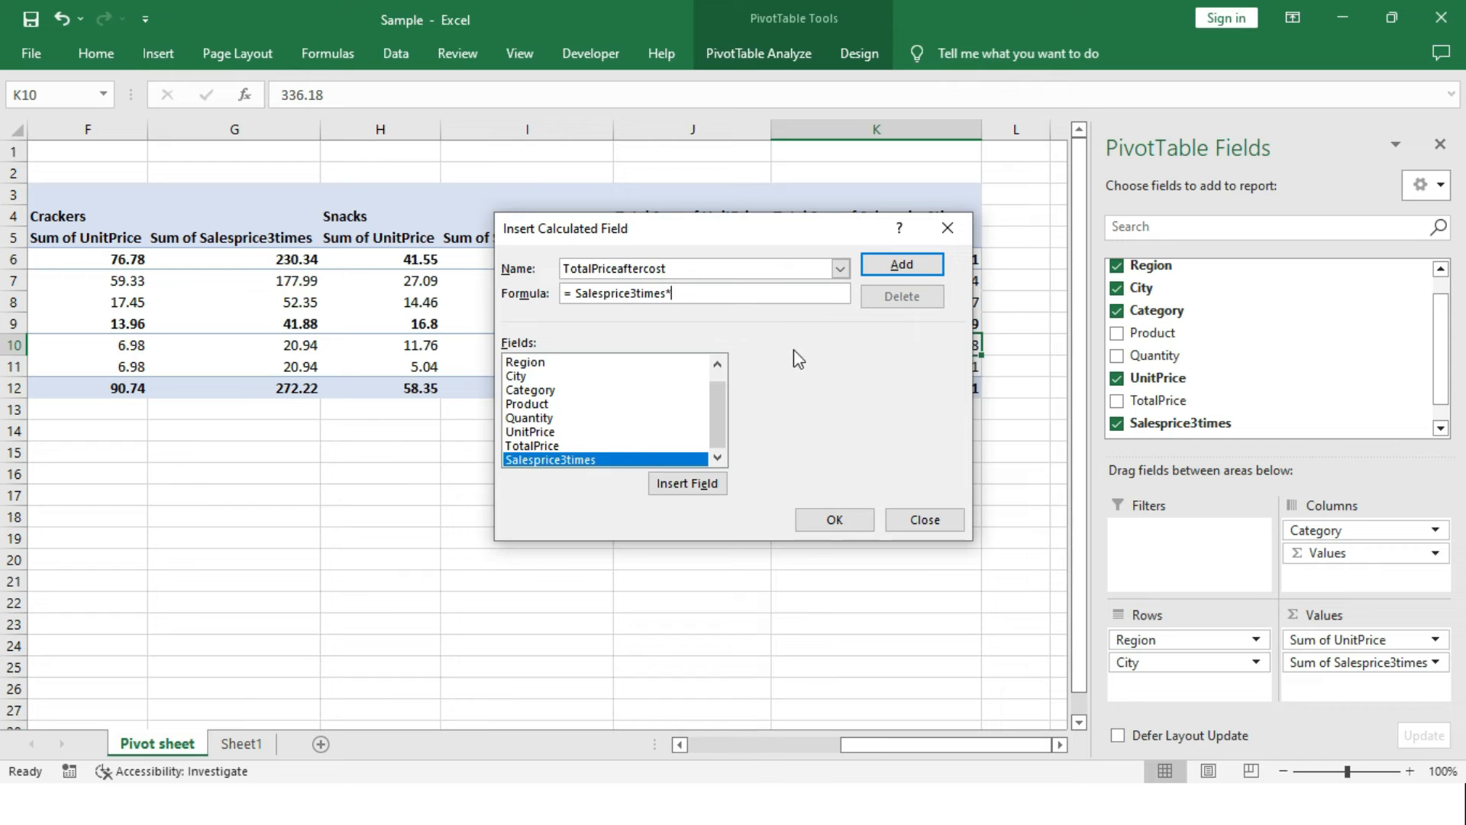
pyautogui.click(547, 419)
pyautogui.click(690, 484)
pyautogui.click(854, 519)
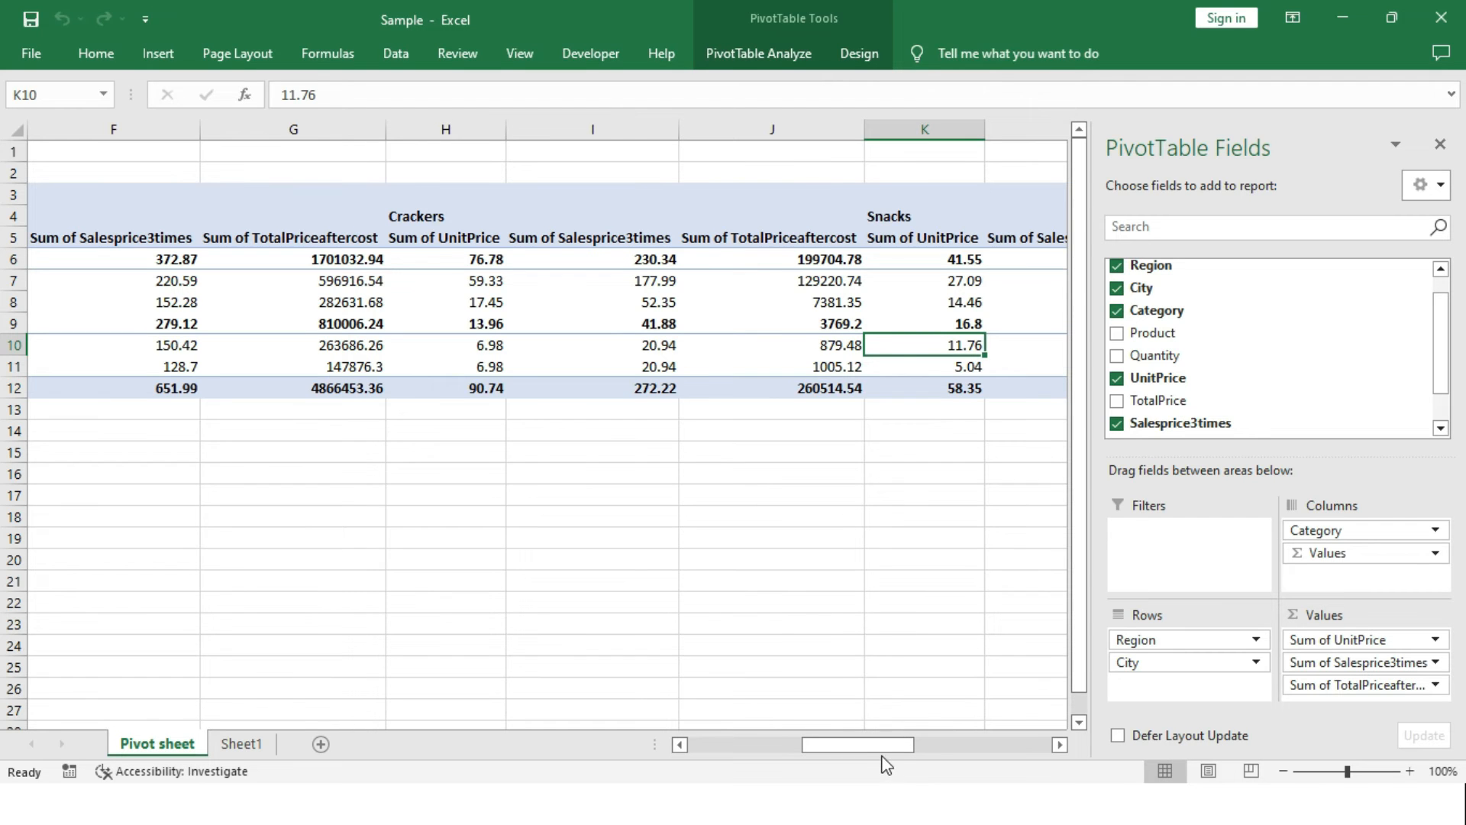
# Remove Sum of UnitPrice from the pivot table values and return to the start of the sheet.
pyautogui.moveTo(878, 750); pyautogui.dragTo(1063, 722)
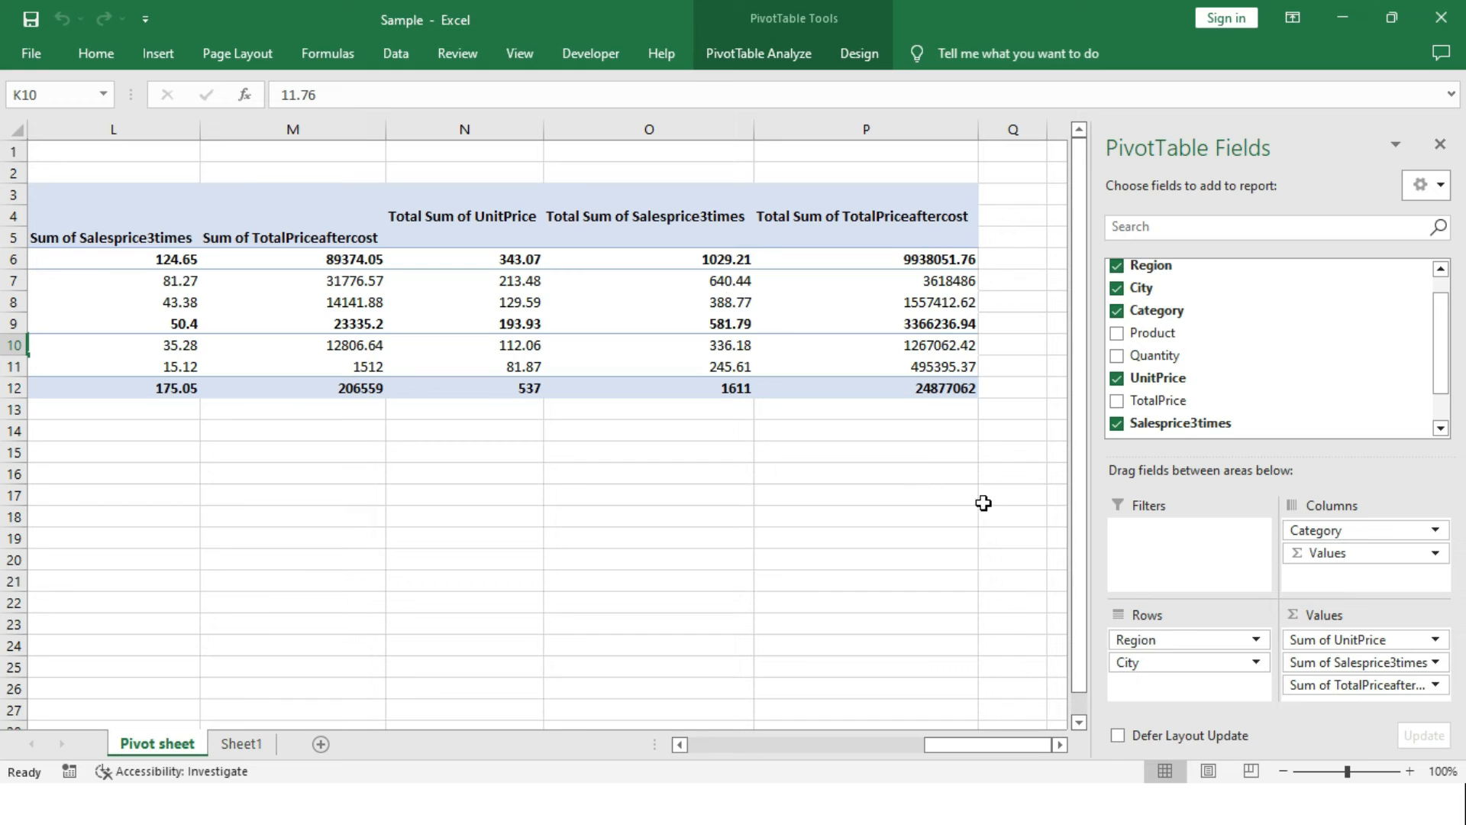
pyautogui.click(1333, 641)
pyautogui.moveTo(1333, 642); pyautogui.dragTo(944, 535)
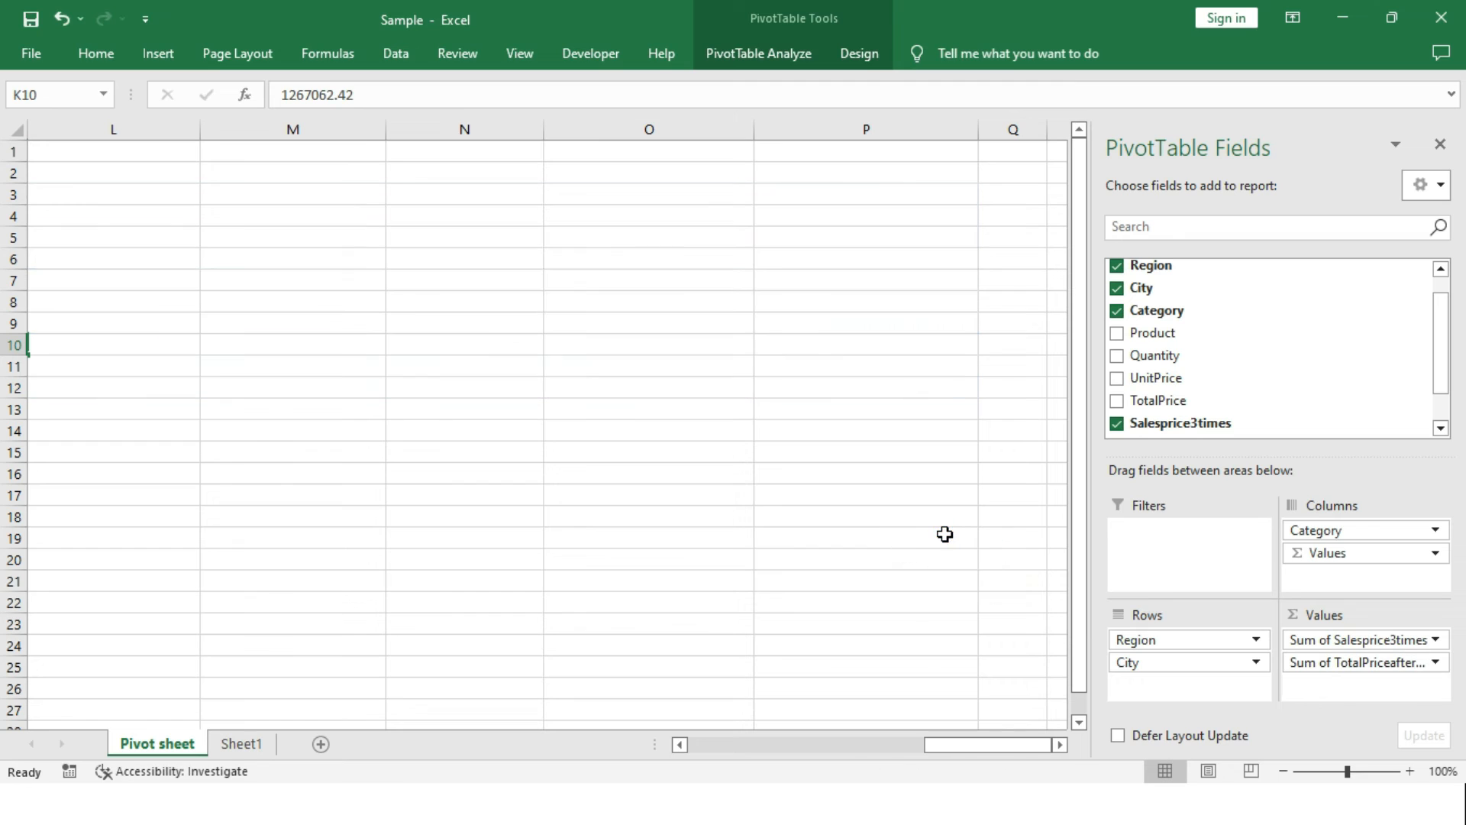
pyautogui.hotkey('ctrl', 'Home')
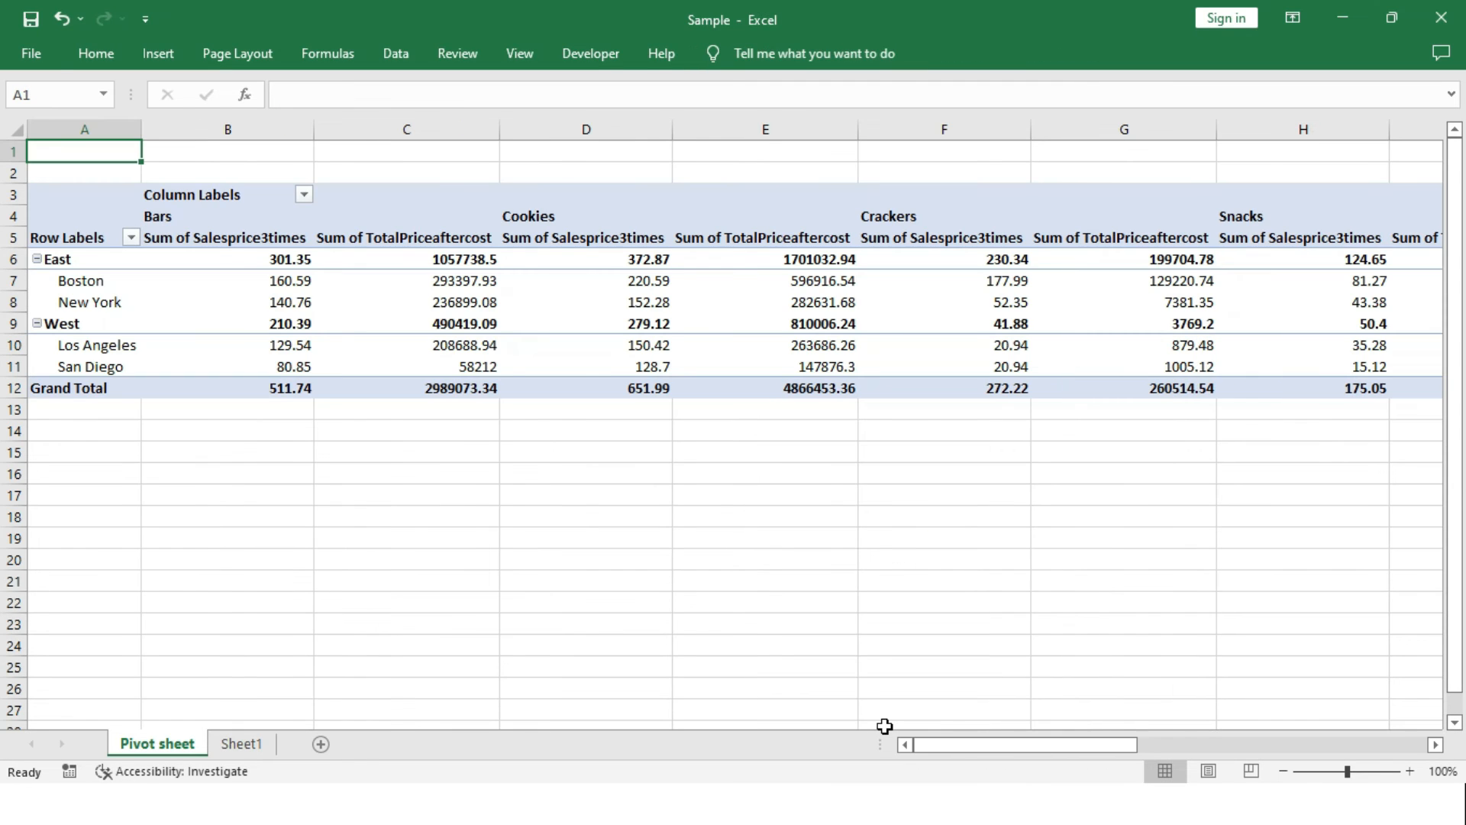
# Add TotalPrice to the values between Salesprice3times and TotalPriceaftercost, and collapse the East and West regions.
pyautogui.click(262, 239)
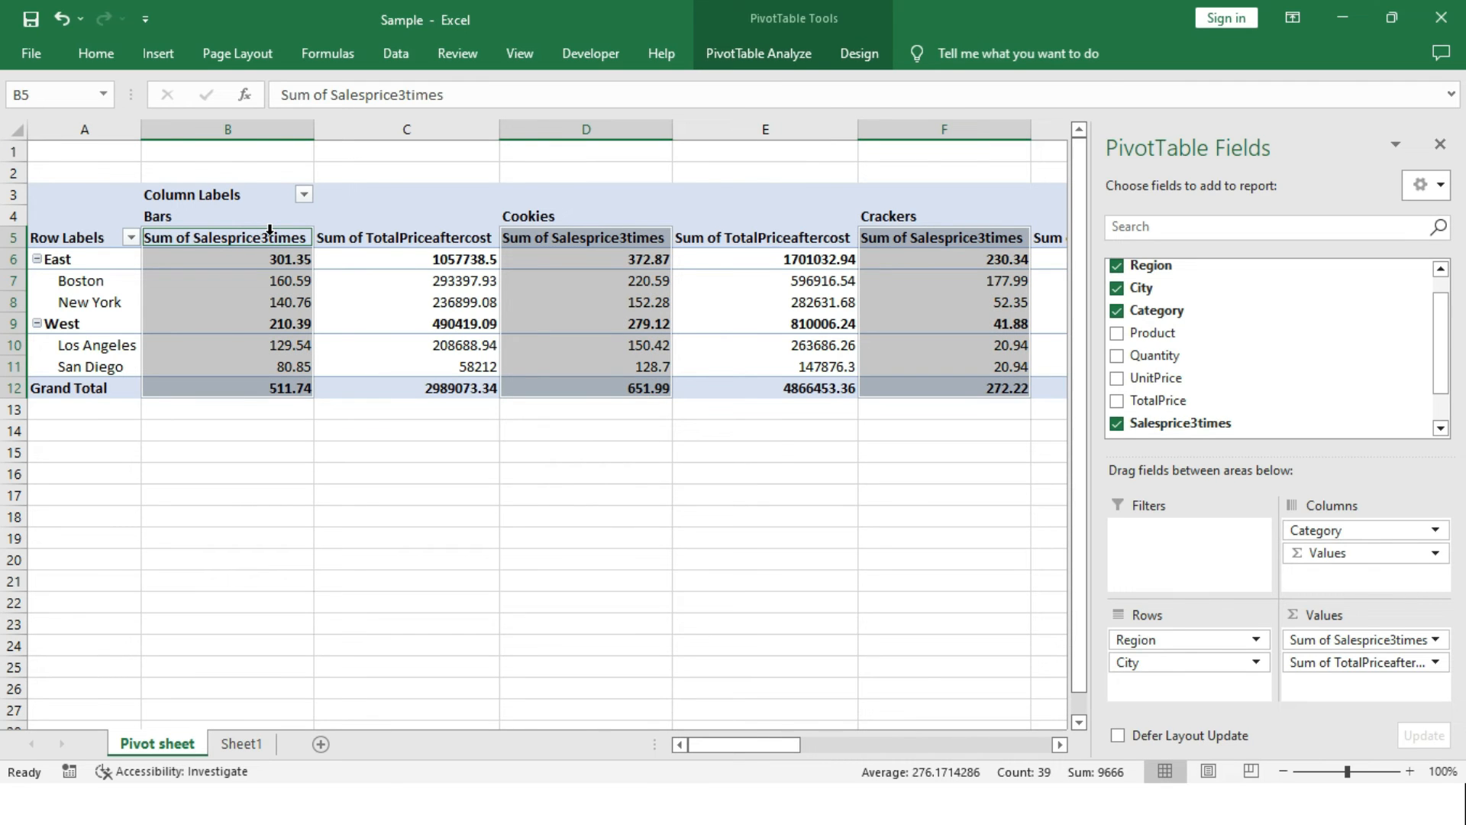
pyautogui.click(452, 260)
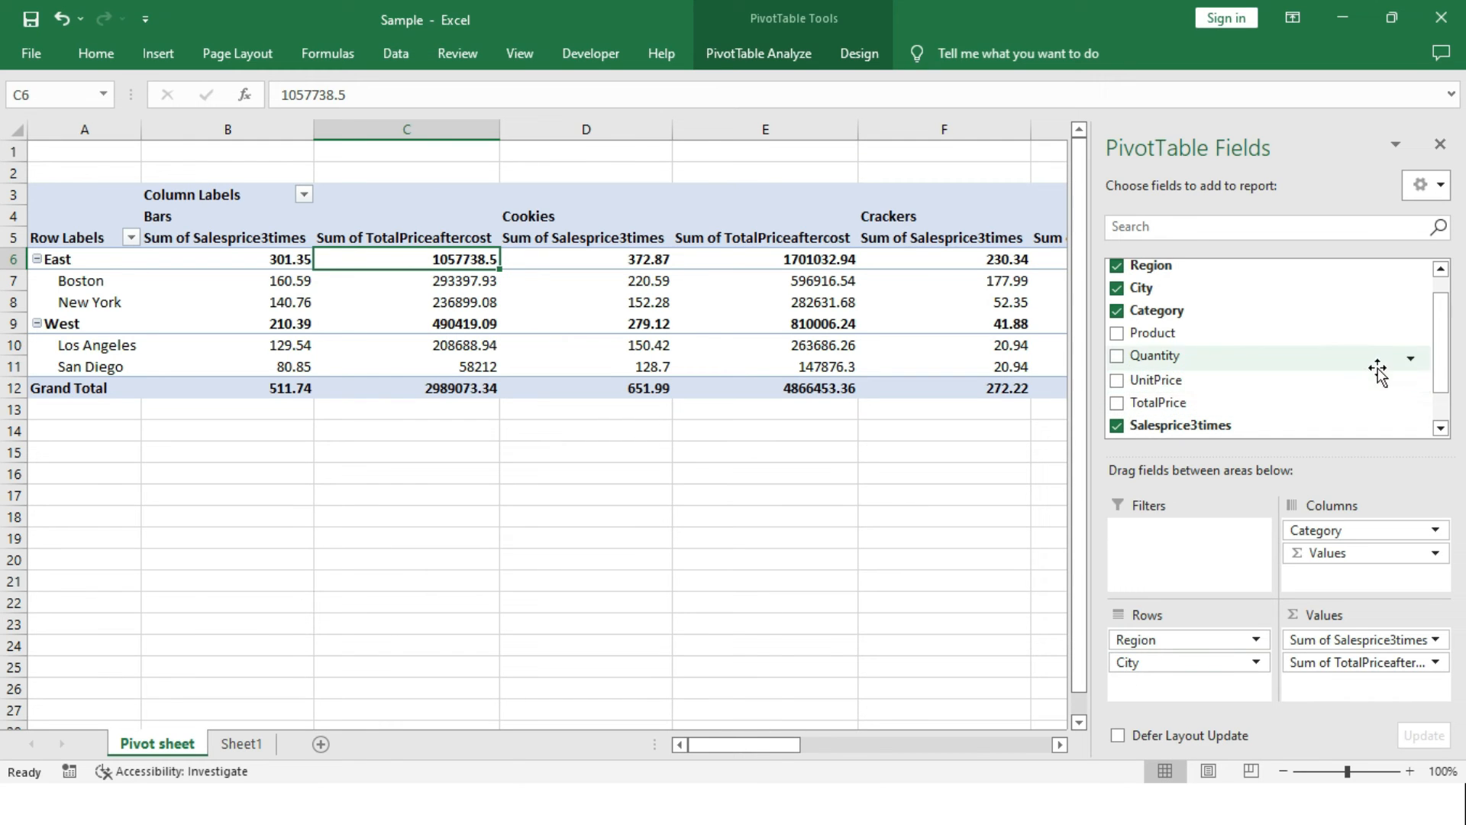
pyautogui.moveTo(1255, 415); pyautogui.dragTo(1328, 650)
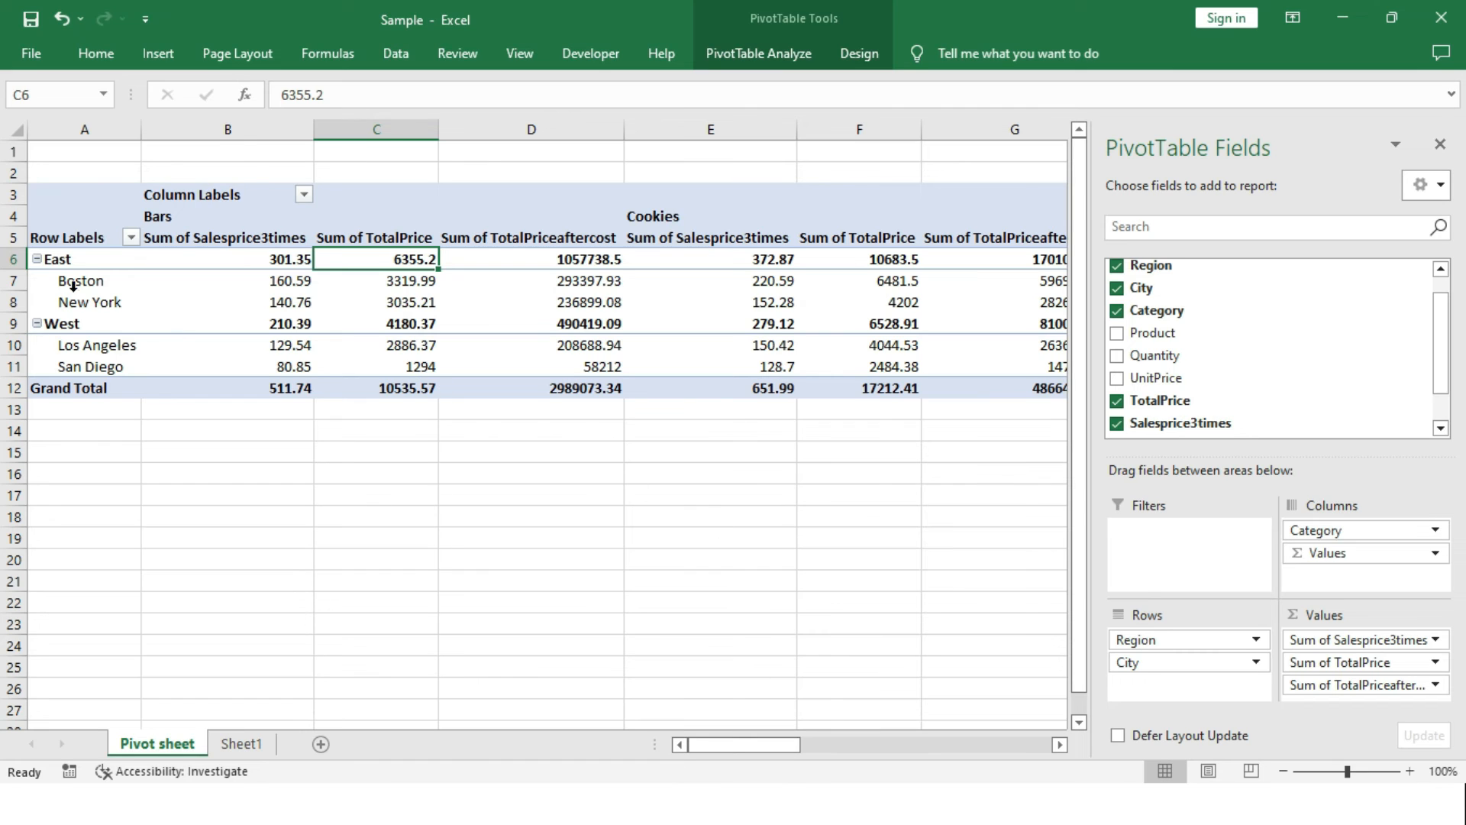
pyautogui.click(36, 258)
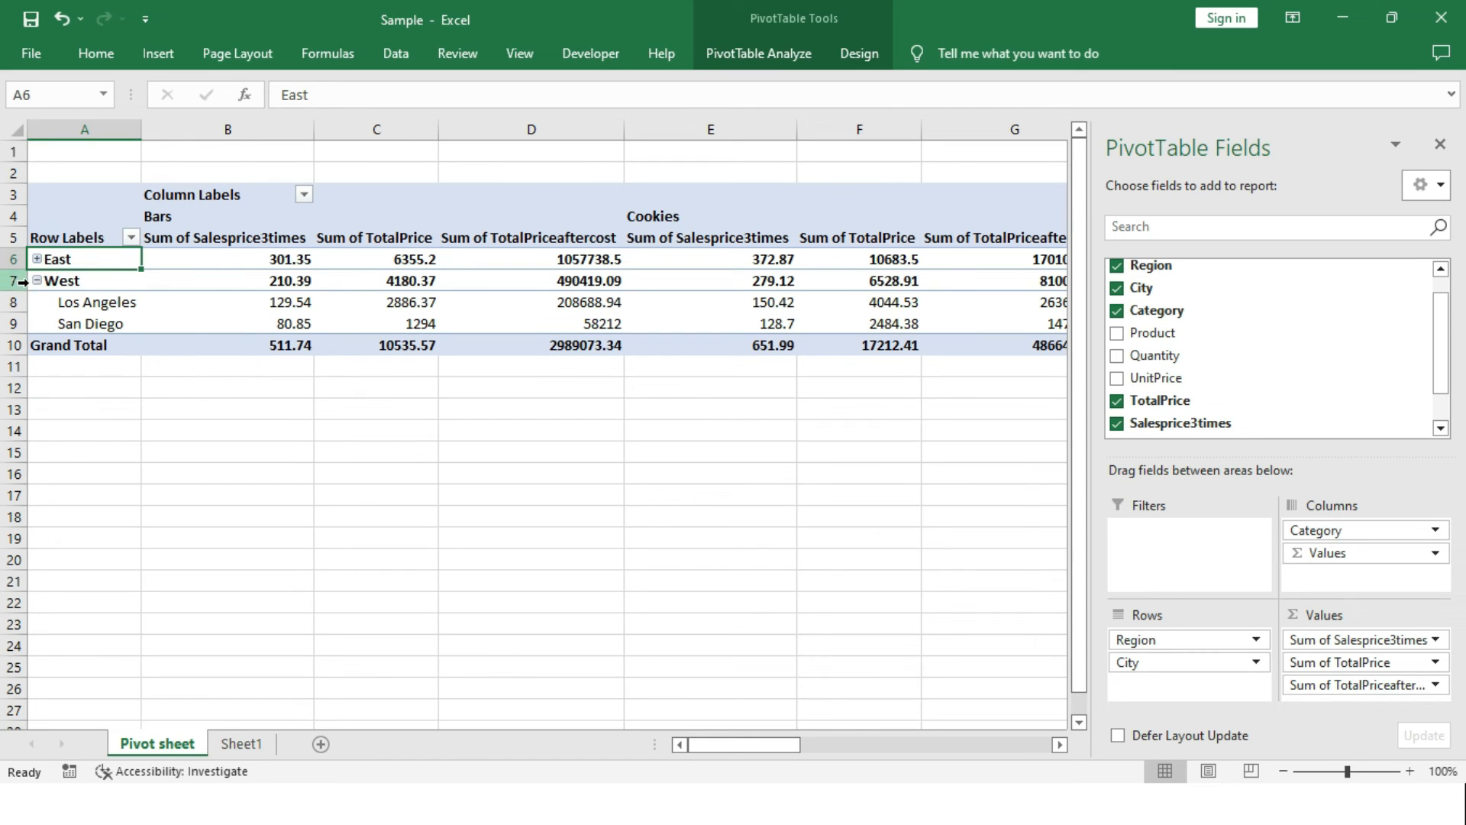
pyautogui.click(36, 280)
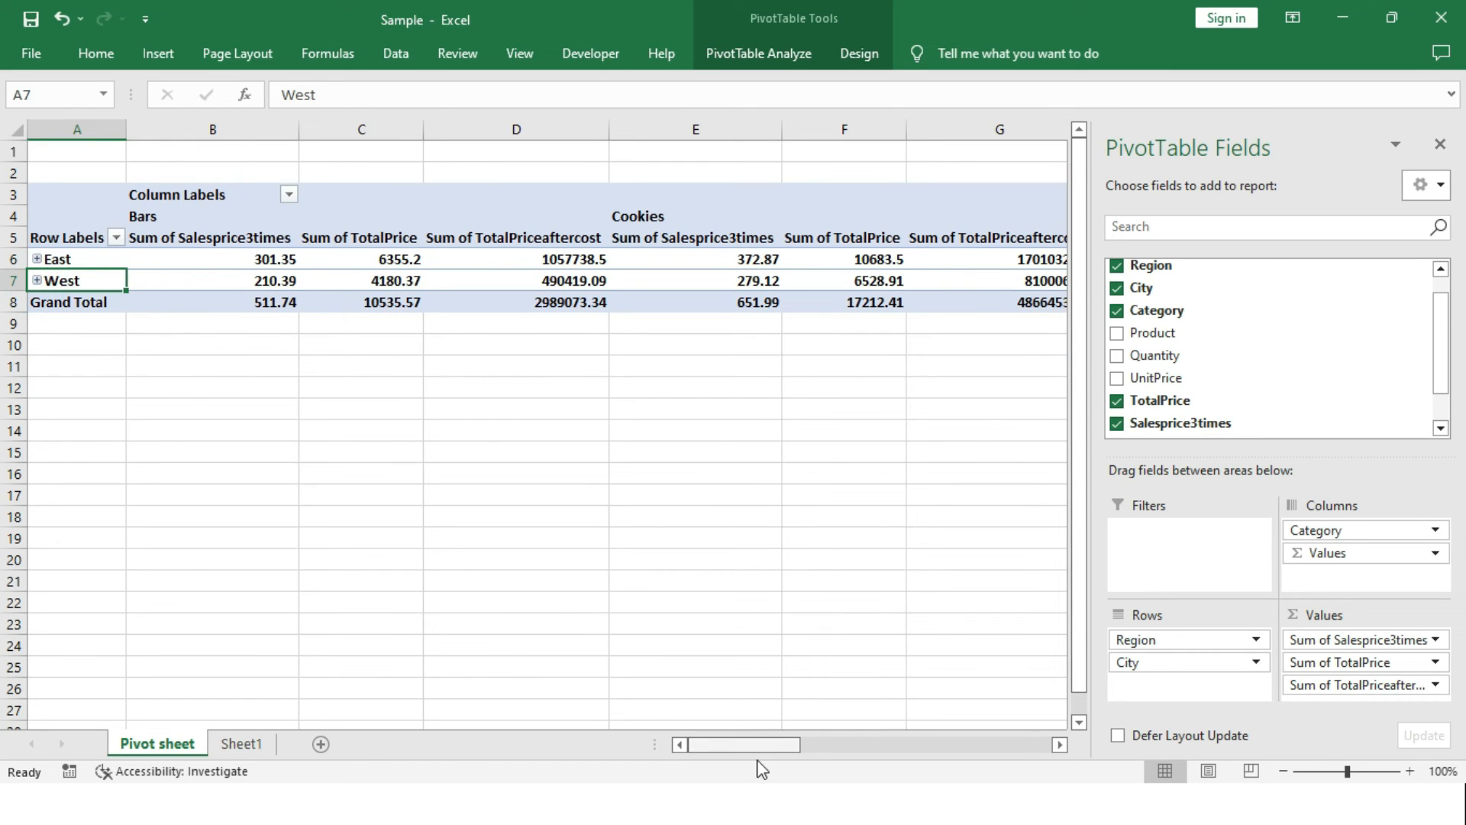
# Try to check East's total TotalPriceaftercost by calculating =2152.36*1029.21 in cell O11, and clear the cell.
pyautogui.moveTo(763, 747); pyautogui.dragTo(764, 736)
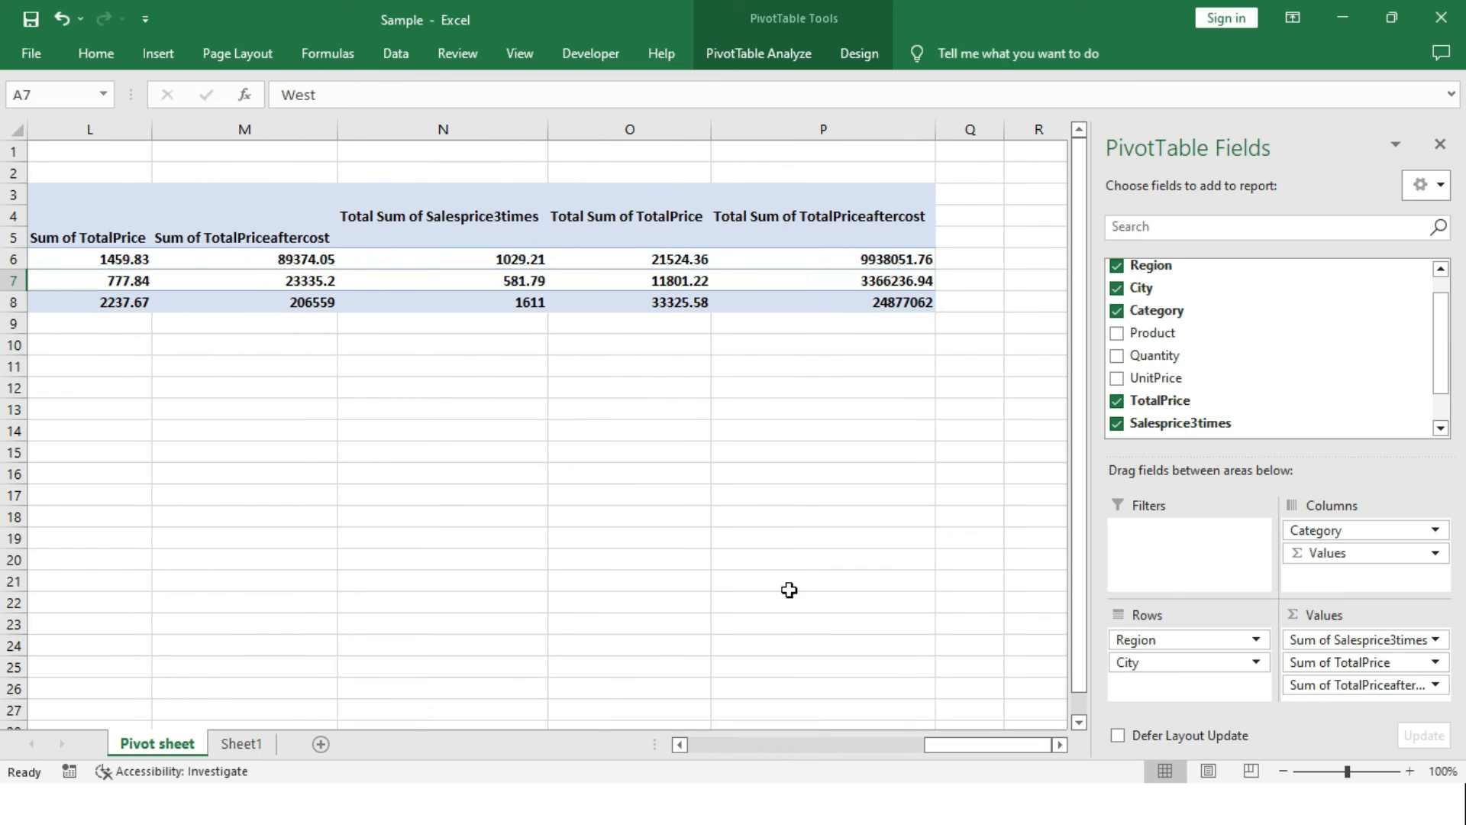
pyautogui.click(675, 260)
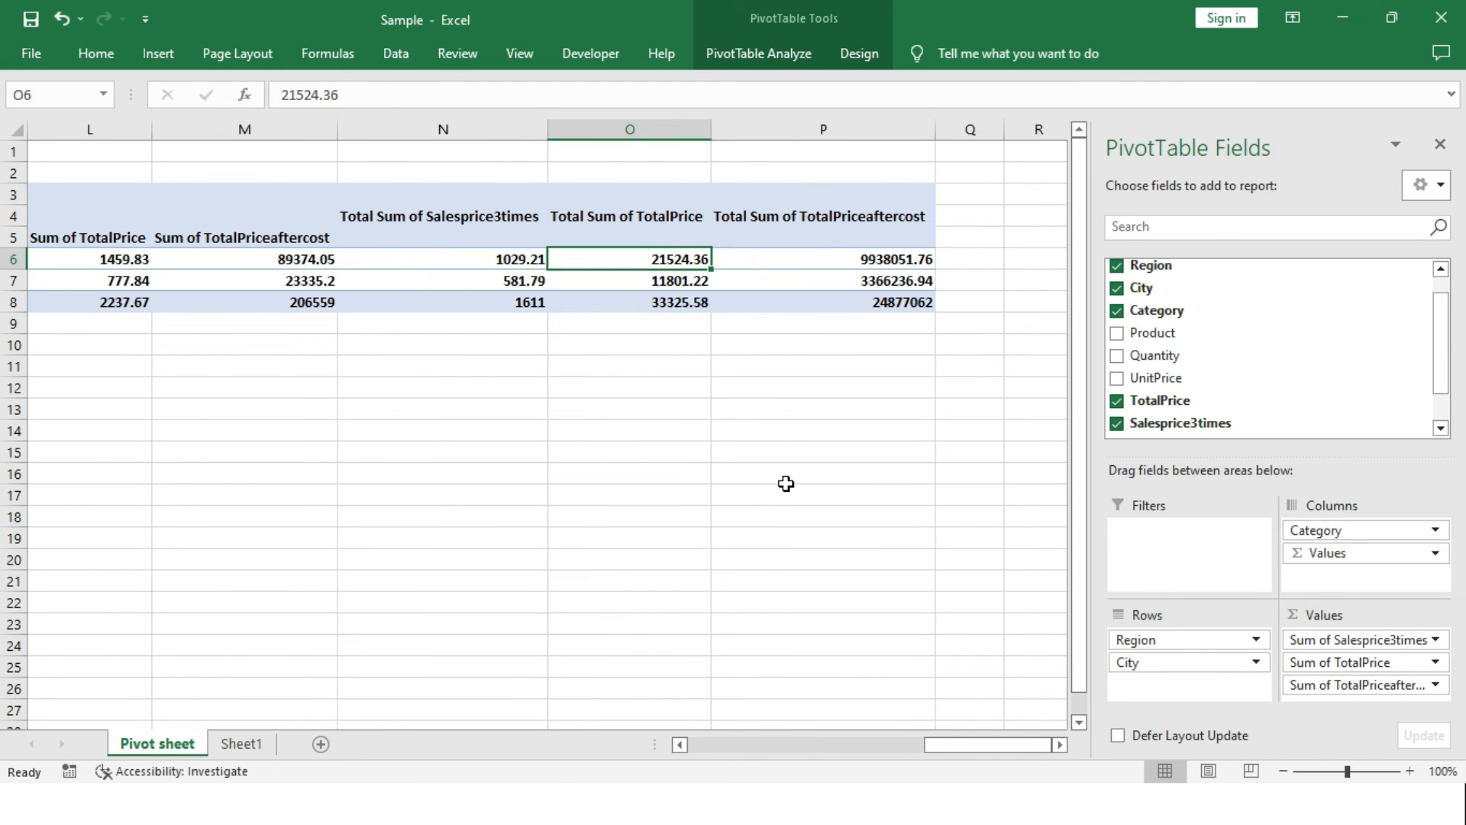
pyautogui.click(653, 367)
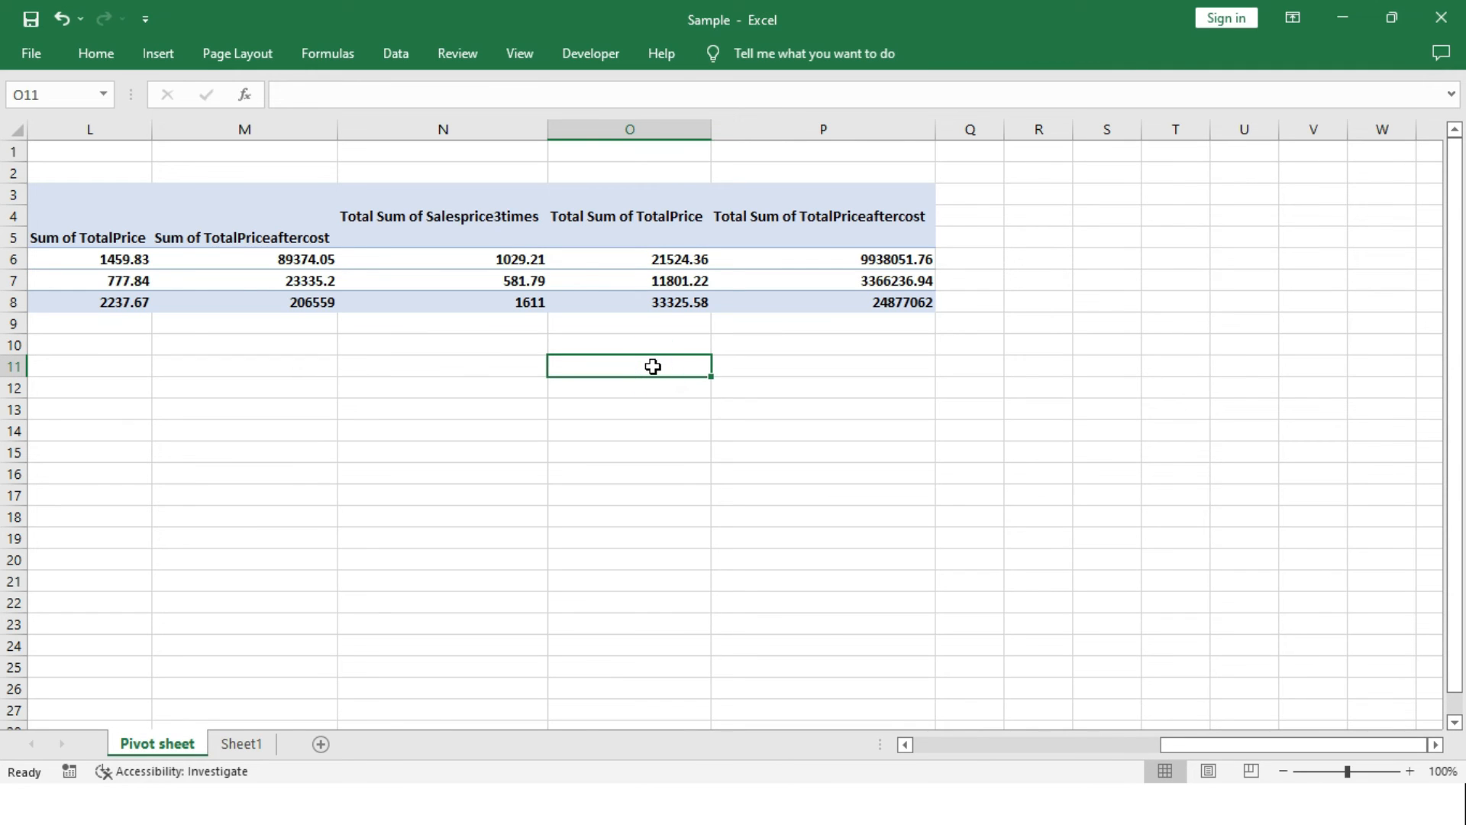
pyautogui.write('=')
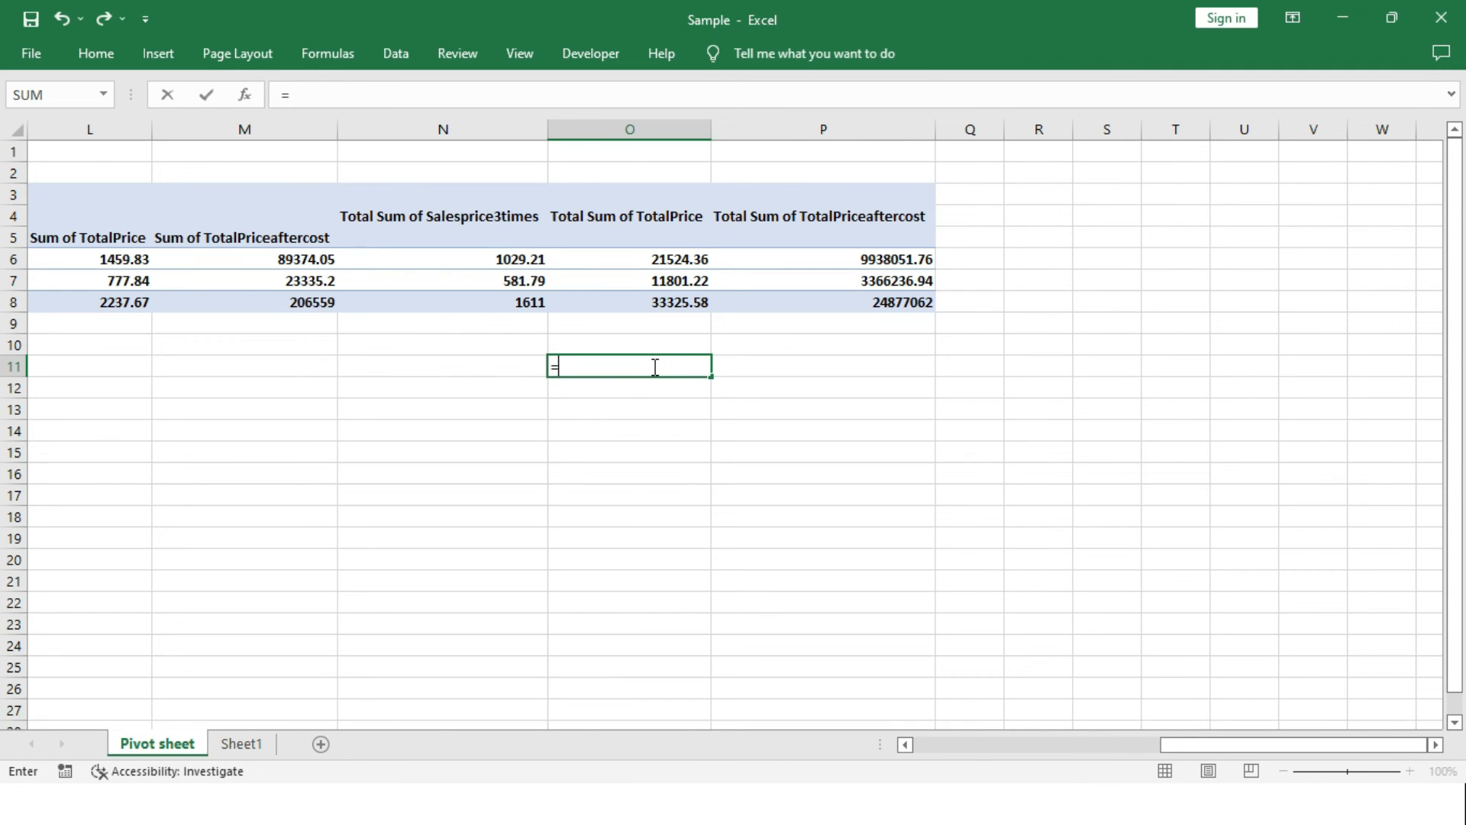
pyautogui.write('2152.36*1029.21')
pyautogui.press('Return')
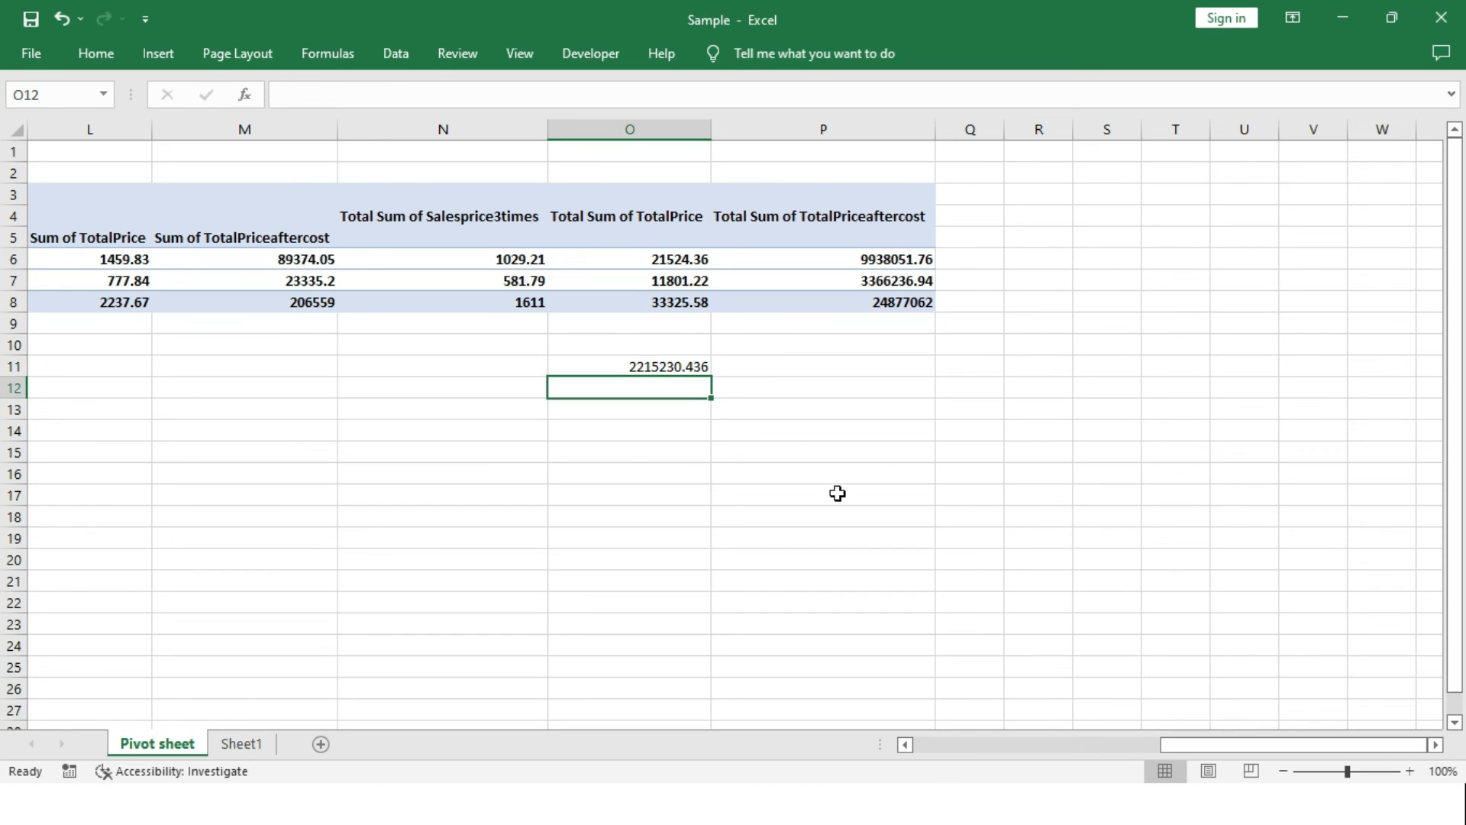
pyautogui.click(671, 363)
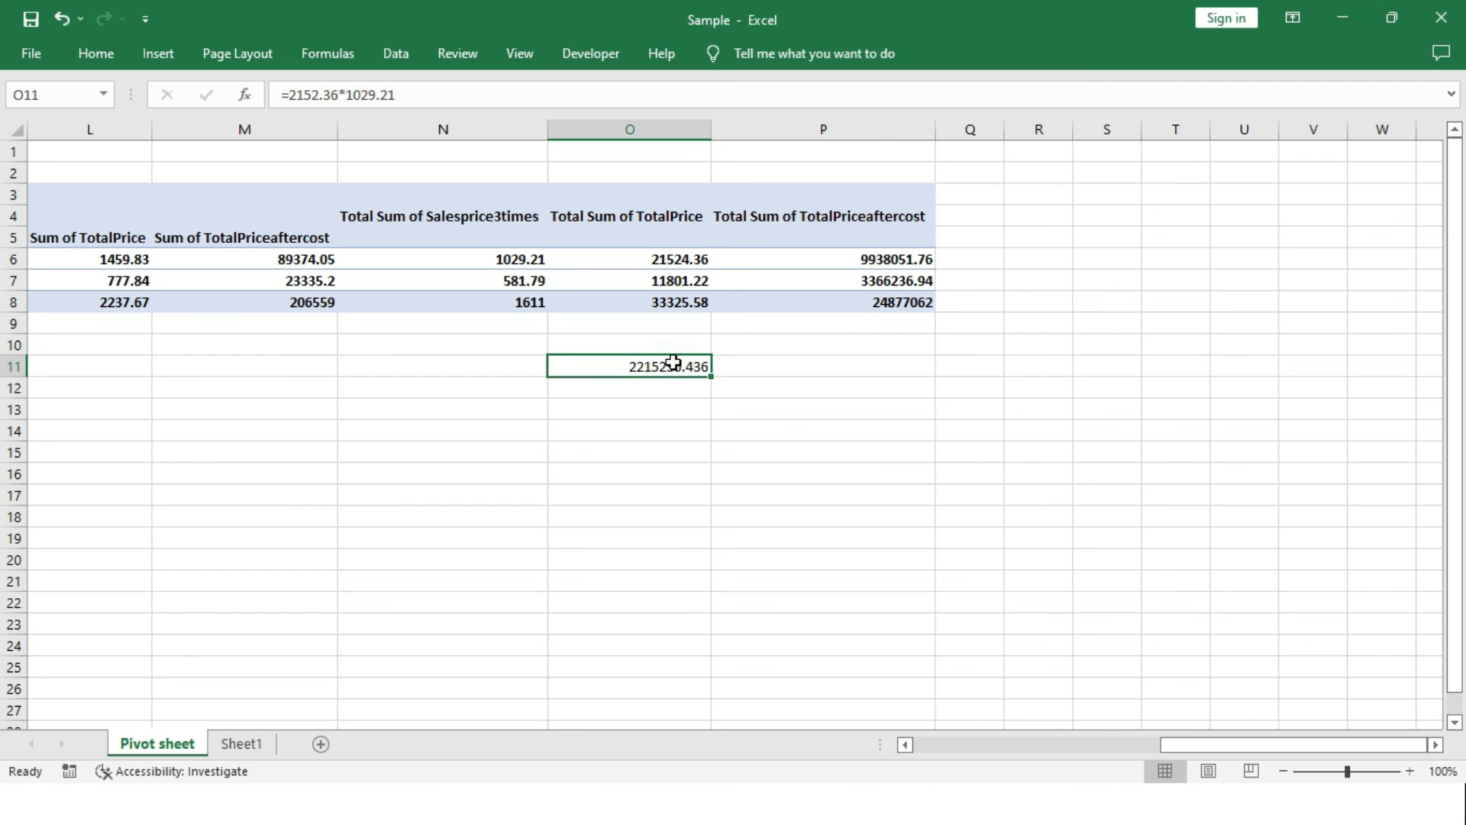
pyautogui.press('Delete')
# Add Quantity to the pivot table values between Sum of TotalPrice and Sum of TotalPriceaftercost.
pyautogui.click(872, 259)
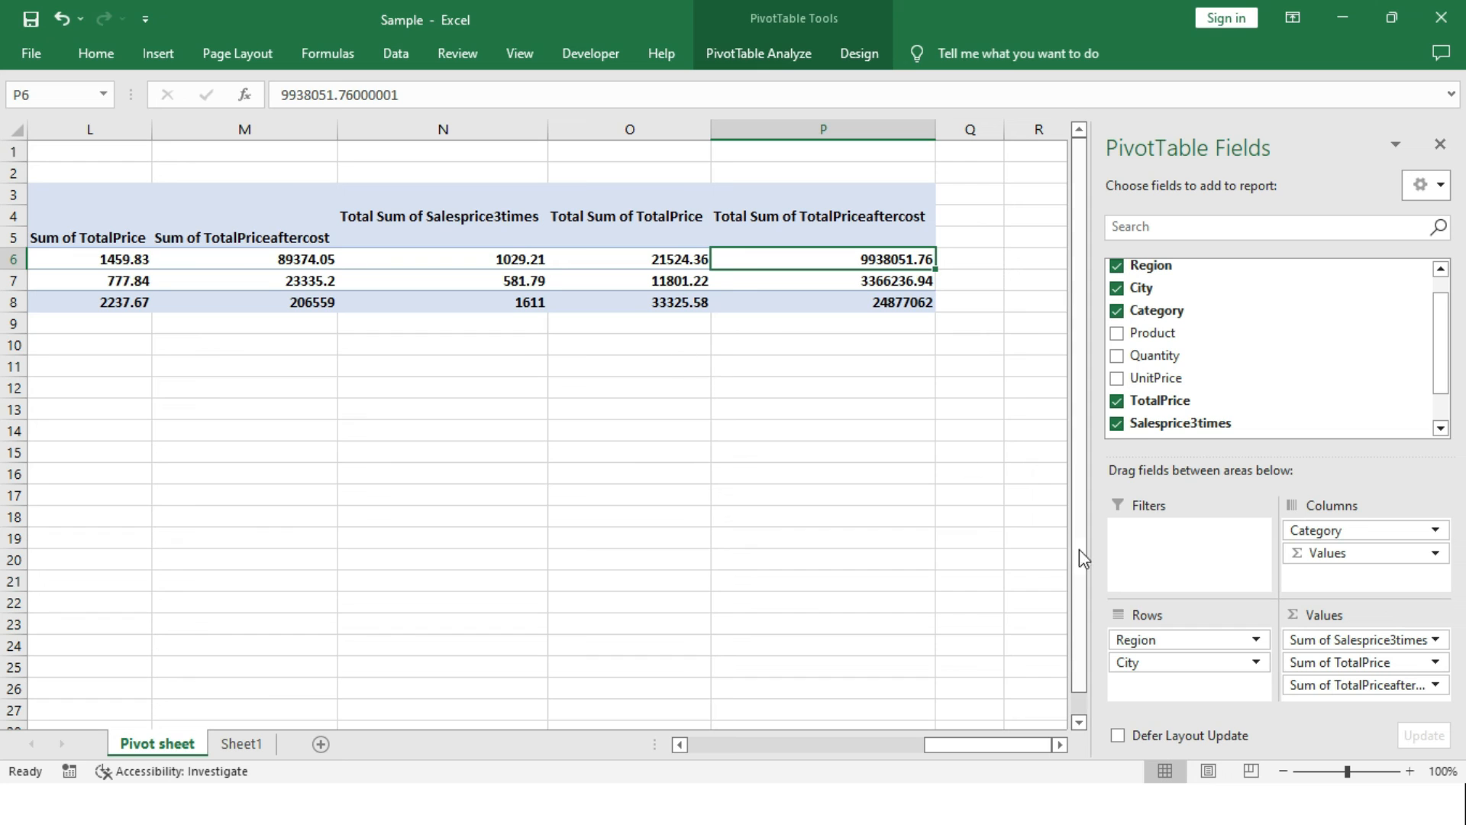
pyautogui.moveTo(1170, 357); pyautogui.dragTo(1344, 664)
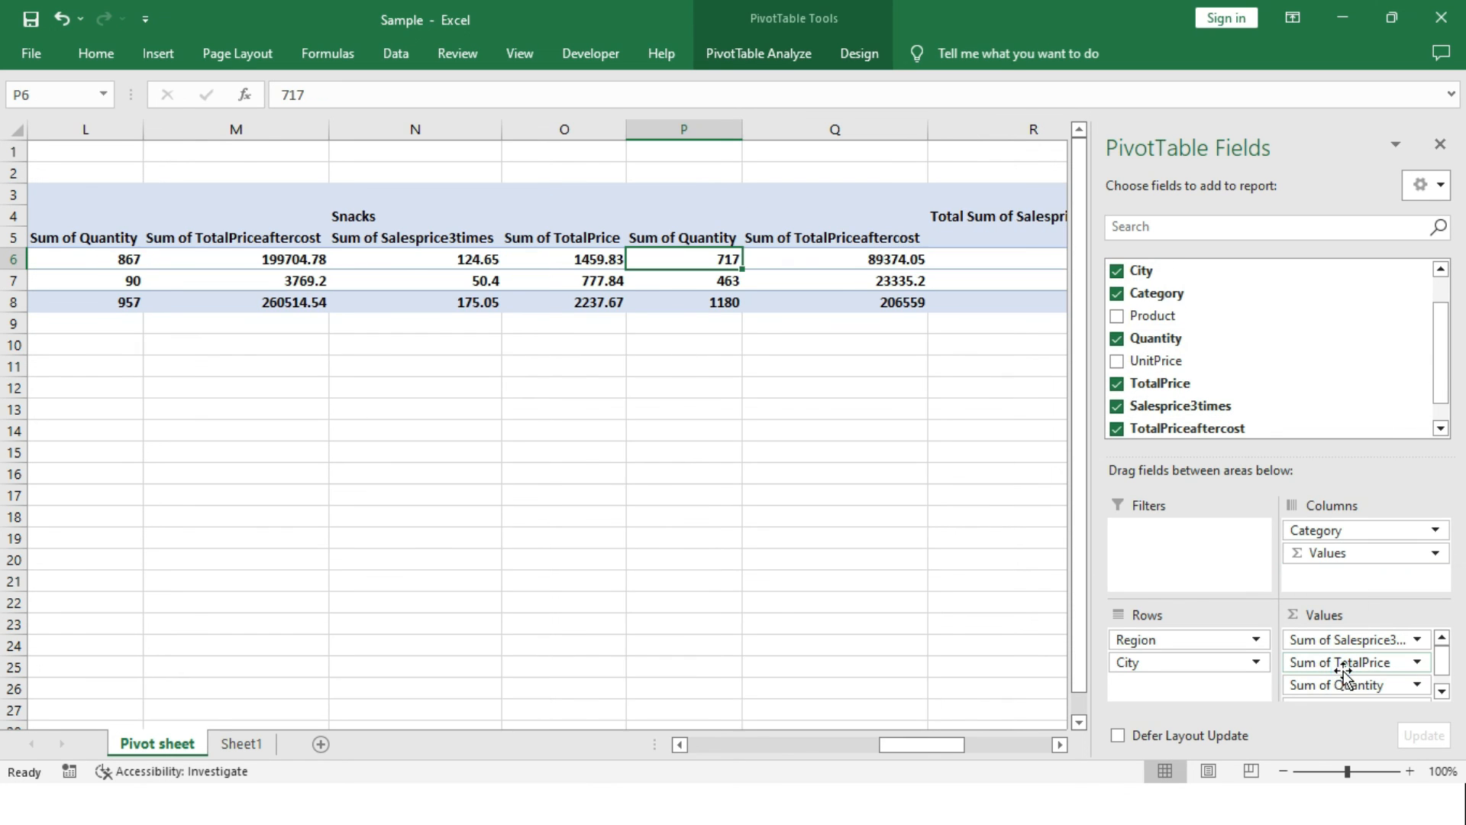
# Try to check East's total TotalPriceaftercost by calculating =1029.21*8956 in cell R12.
pyautogui.moveTo(933, 746); pyautogui.dragTo(990, 749)
pyautogui.click(582, 394)
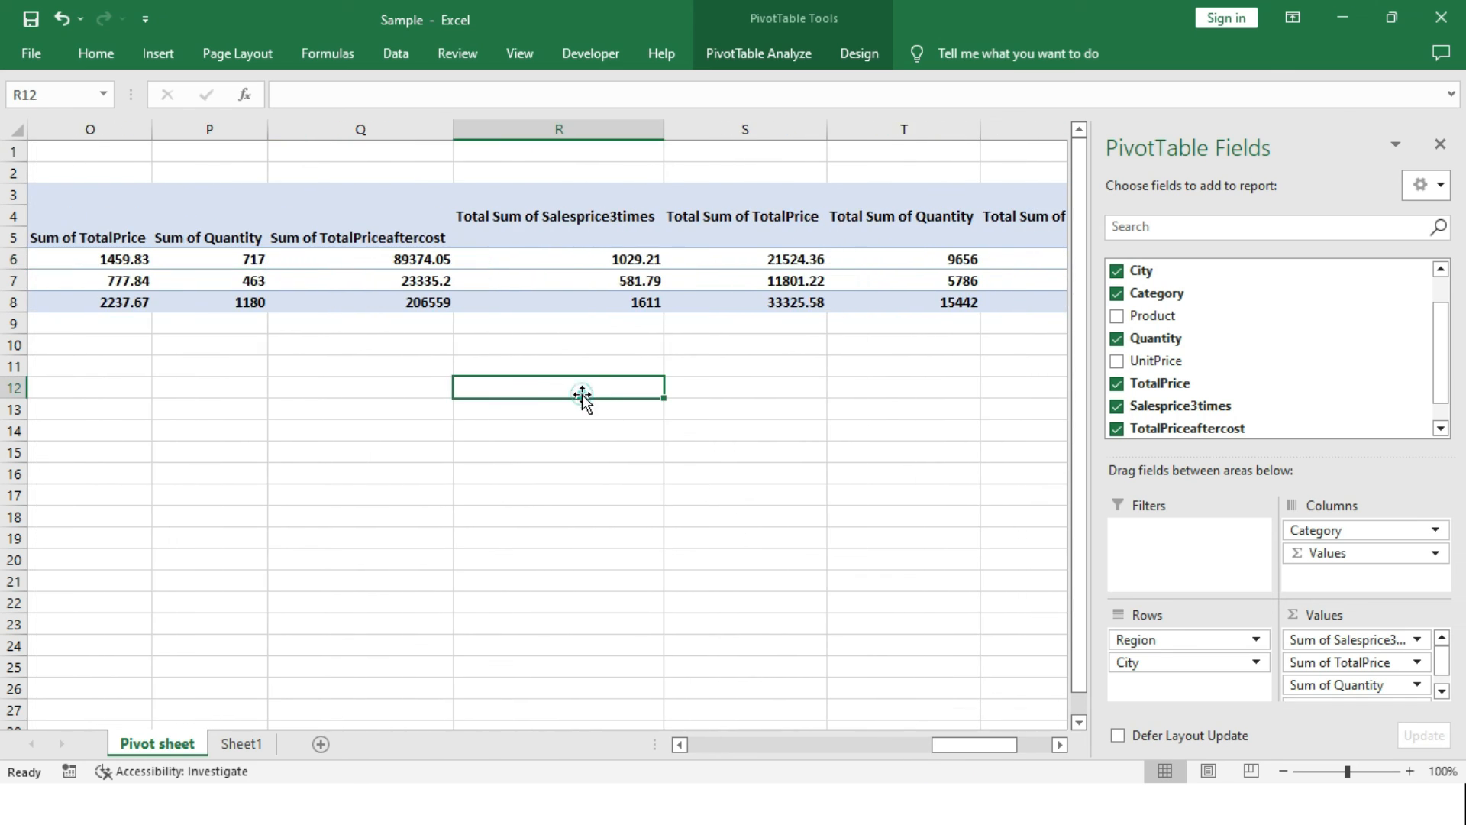
pyautogui.write('=')
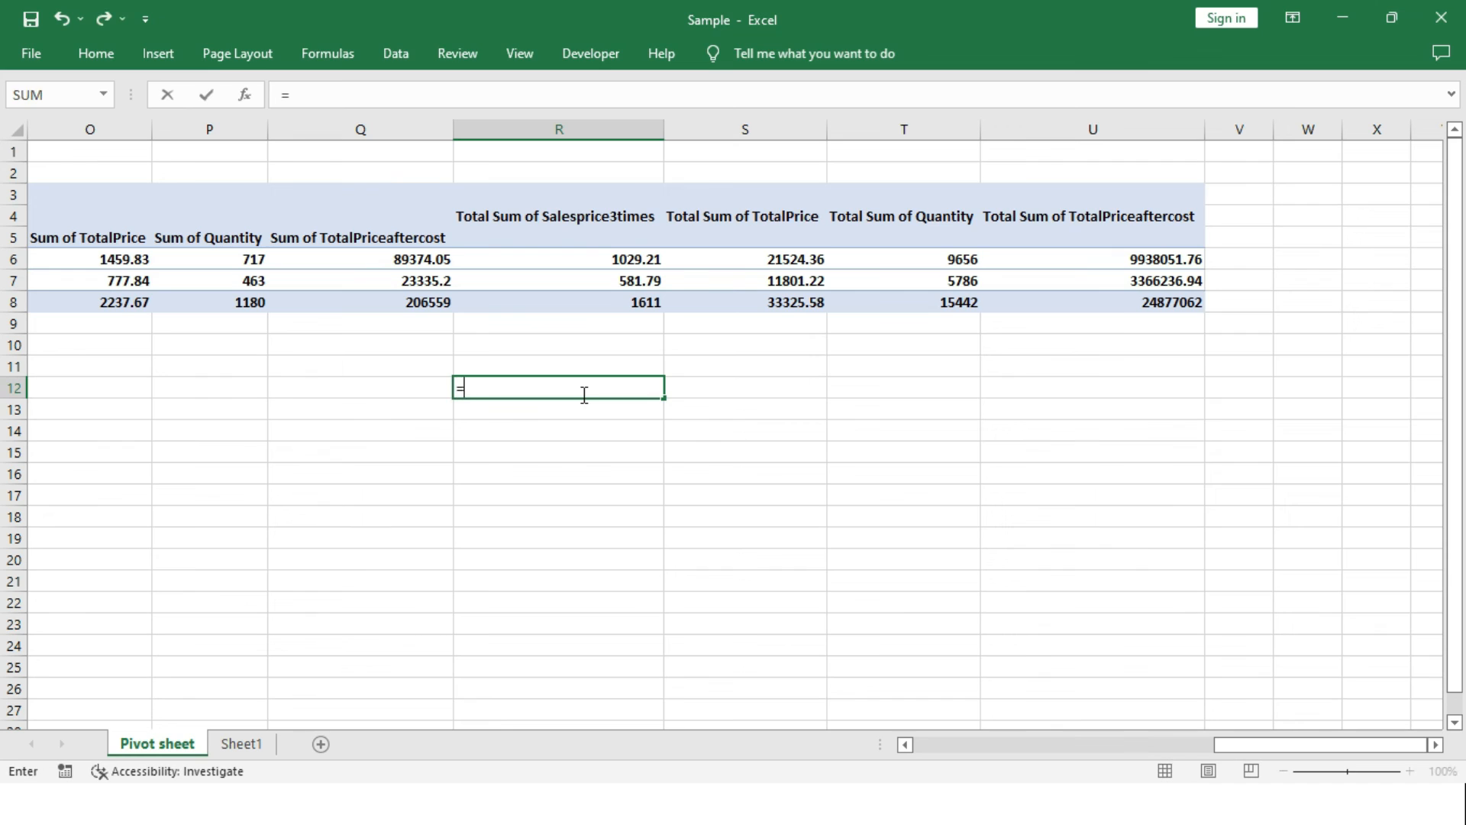
pyautogui.write('1029.21*')
pyautogui.write('8956')
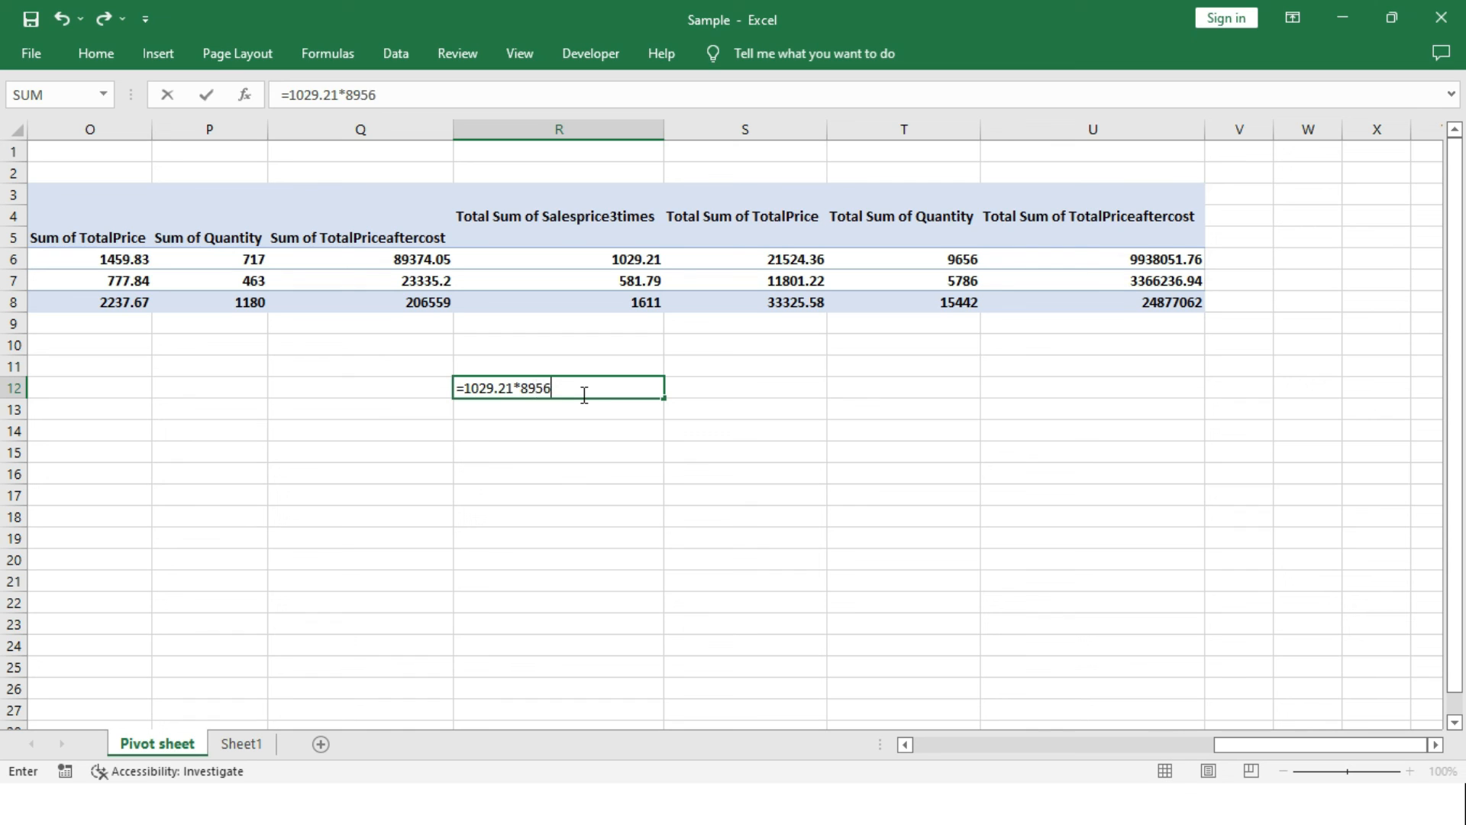
pyautogui.press('Return')
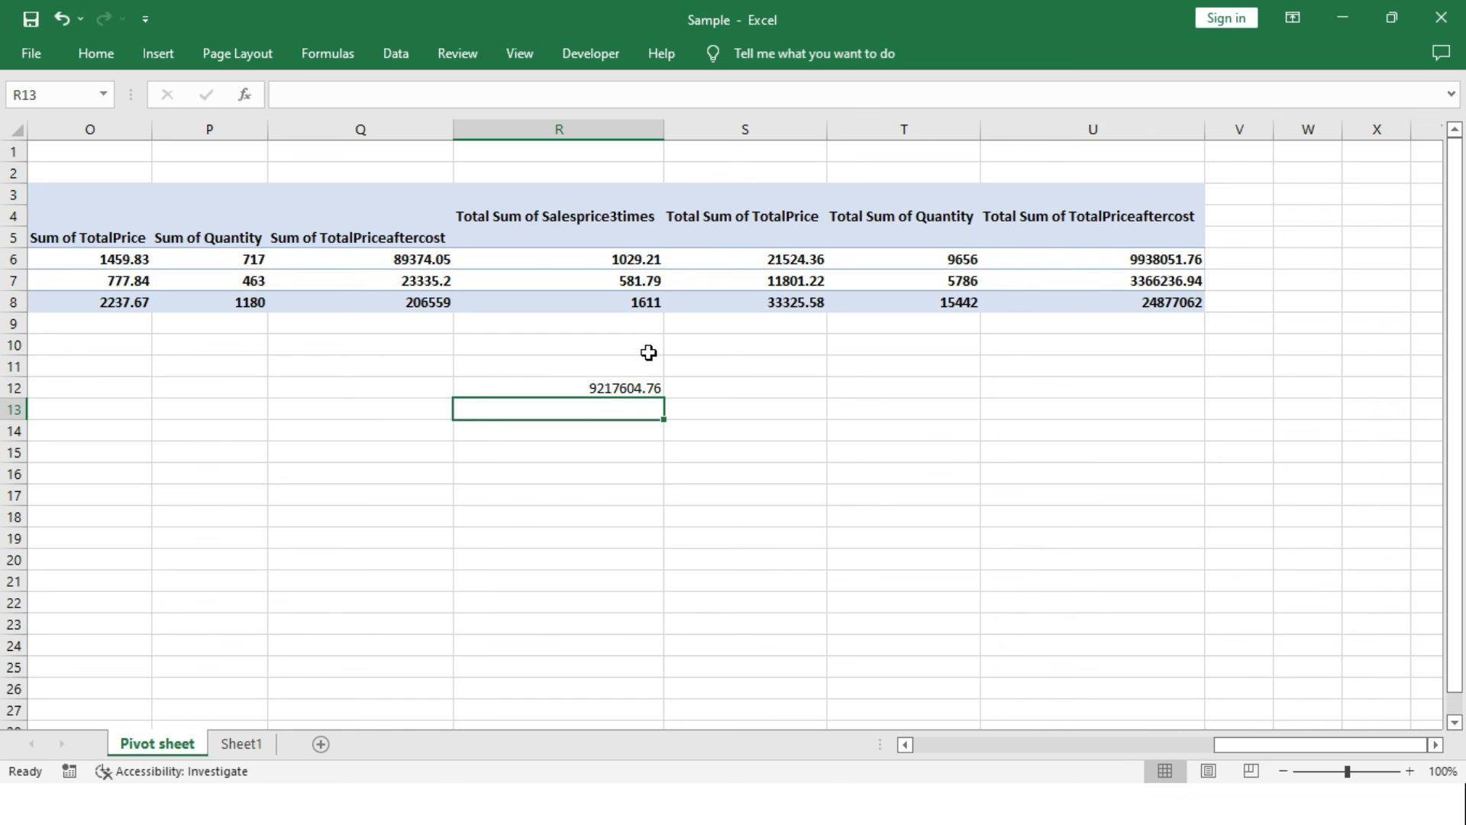
# Correct the check formula in cell R12 to =1029.21*9656, compare it with East's total TotalPriceaftercost, and clear the cell.
pyautogui.click(638, 387)
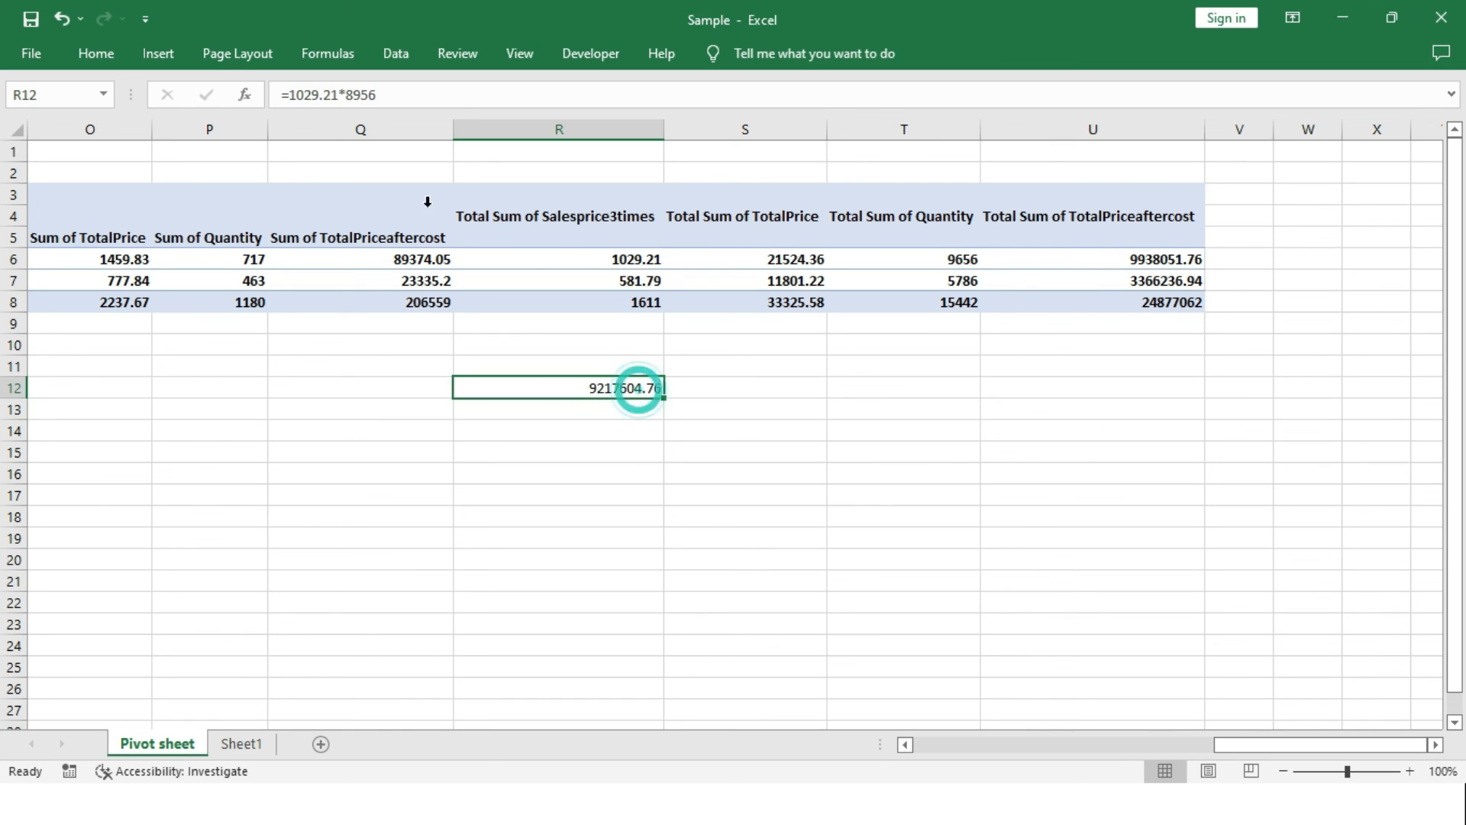
pyautogui.click(355, 96)
pyautogui.press('BackSpace')
pyautogui.press('Right')
pyautogui.write('6')
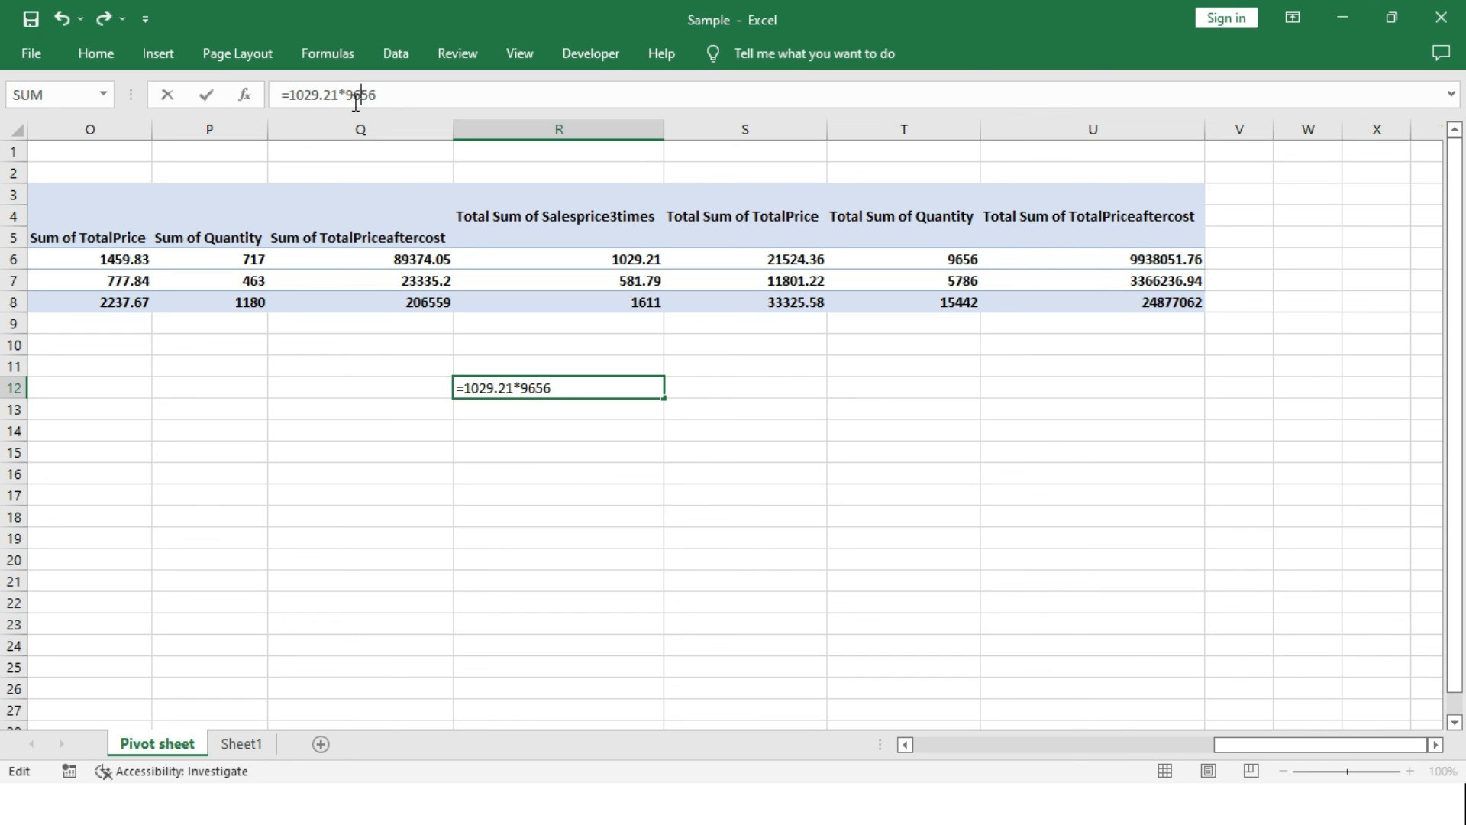
pyautogui.press('Return')
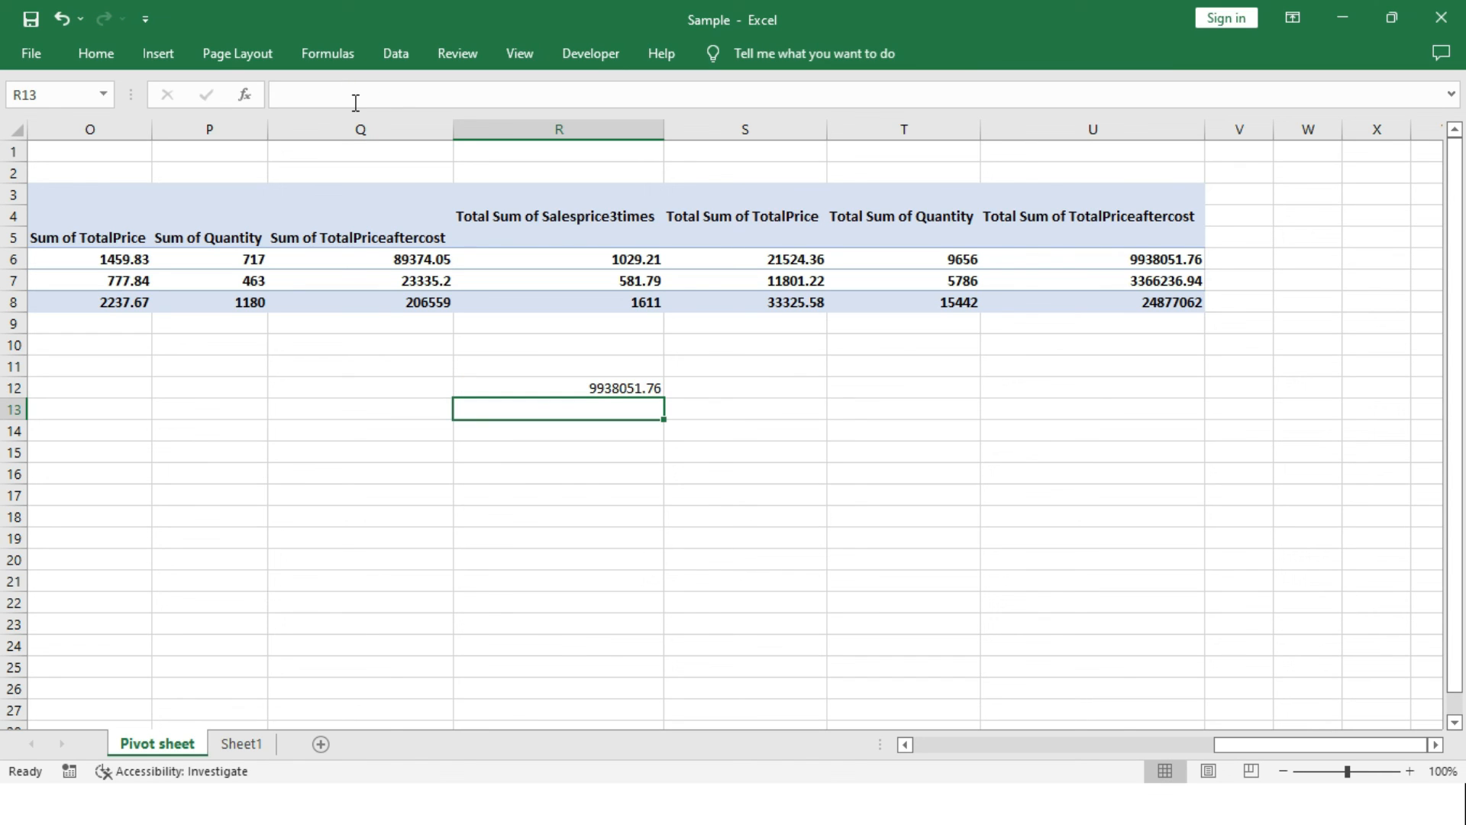
pyautogui.click(654, 382)
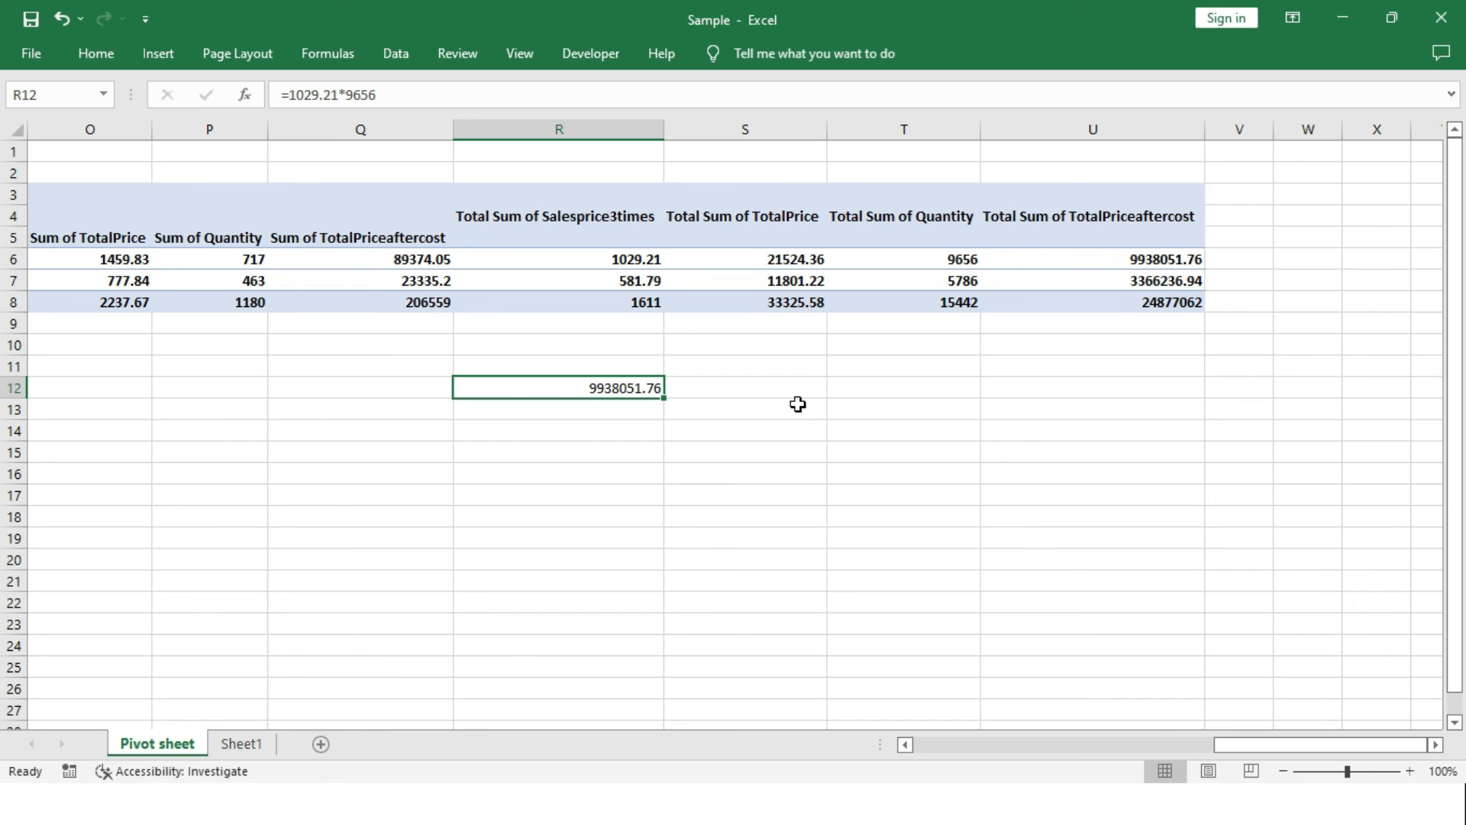
pyautogui.press('Delete')
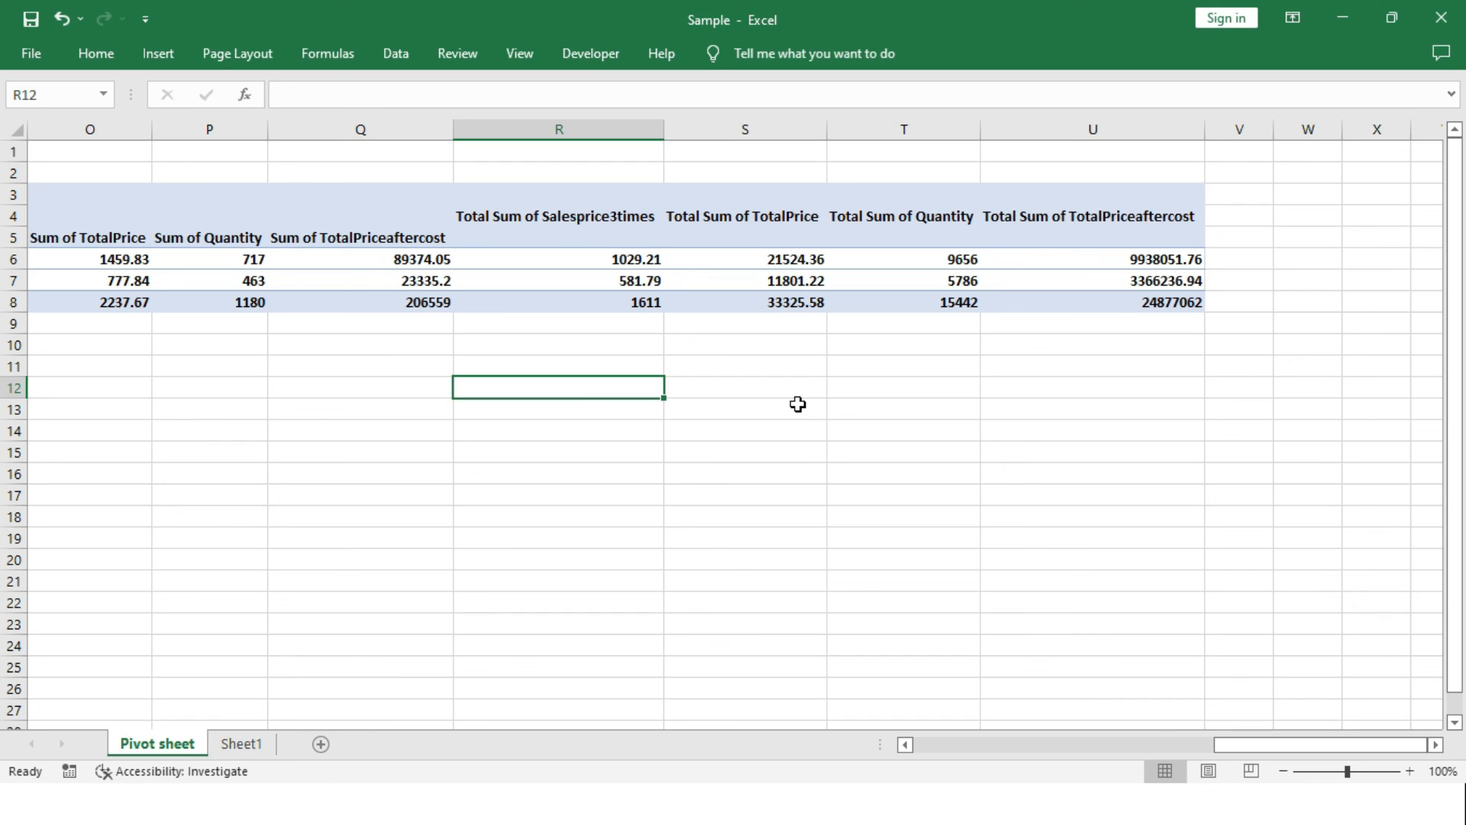